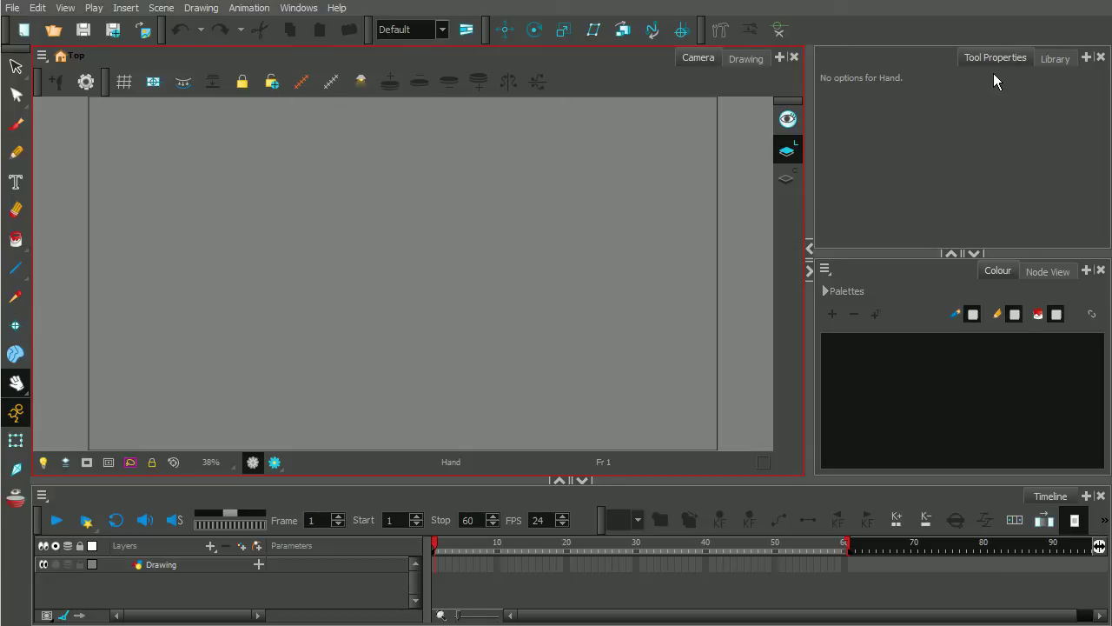
Activate the Tool Properties, Colour, Timeline and Camera views in turn, and bring the Drawing view to the front
{"action": "left_click", "coordinate": [943, 137]}
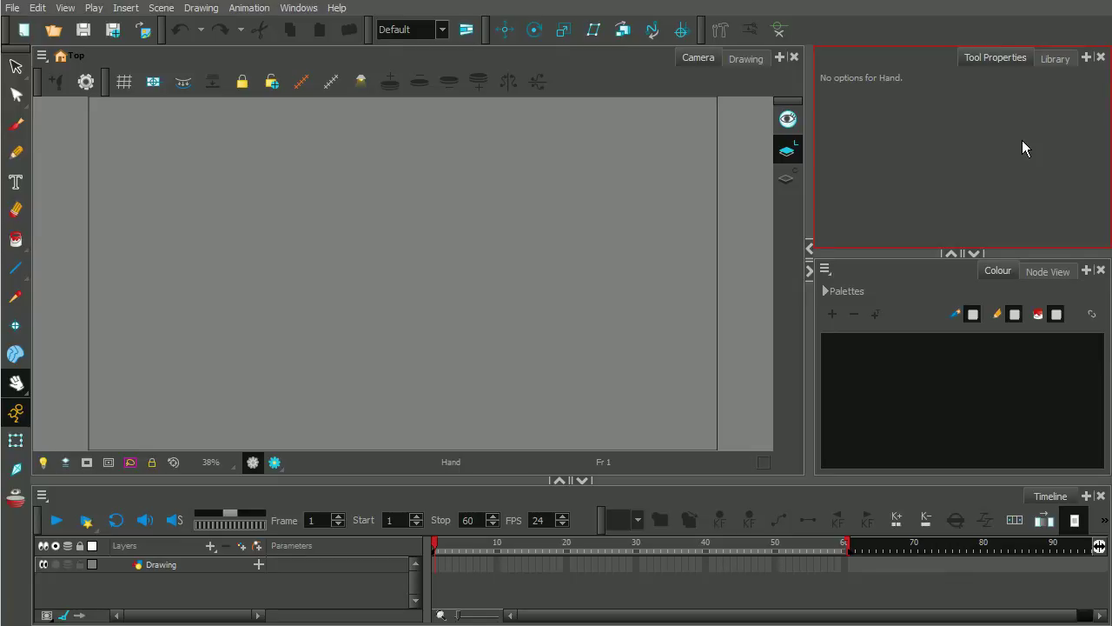
{"action": "left_click", "coordinate": [924, 287]}
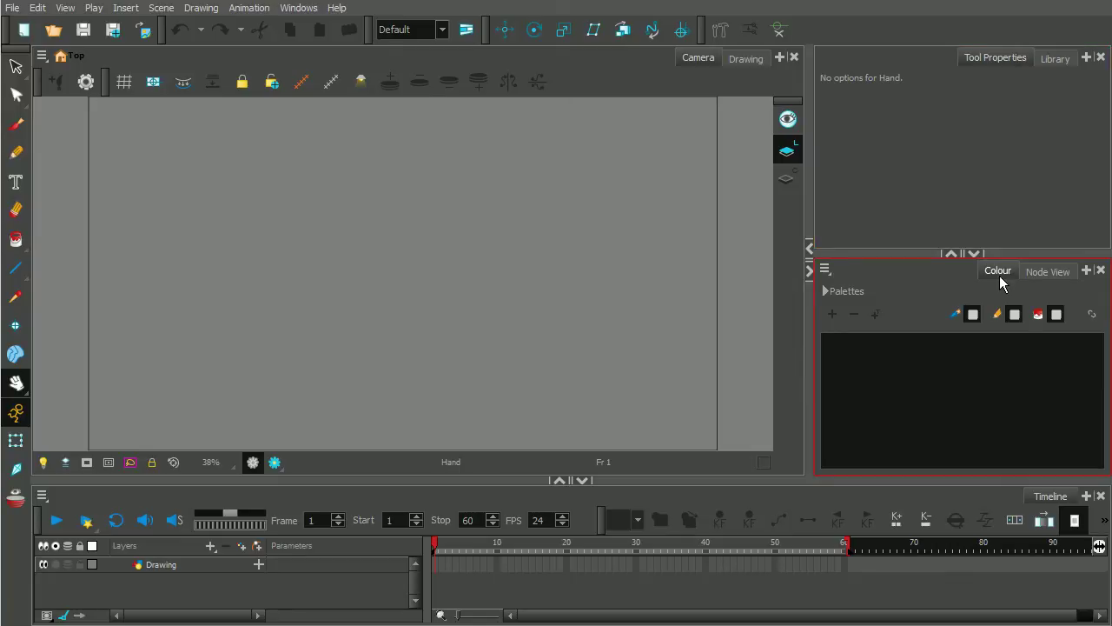
{"action": "left_click", "coordinate": [693, 496]}
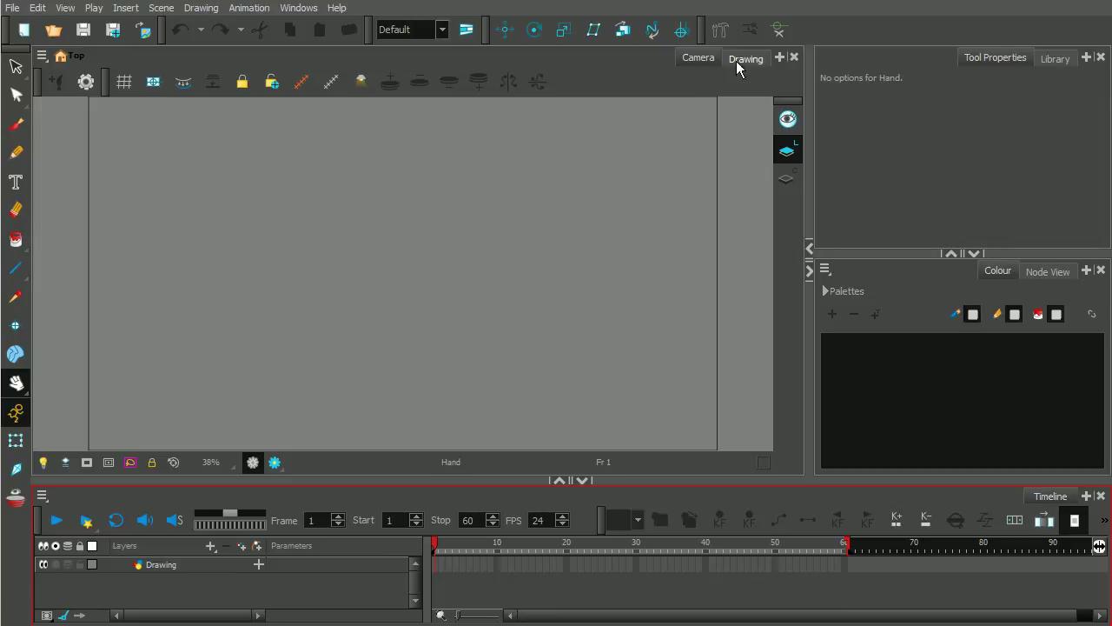
{"action": "left_click", "coordinate": [693, 60]}
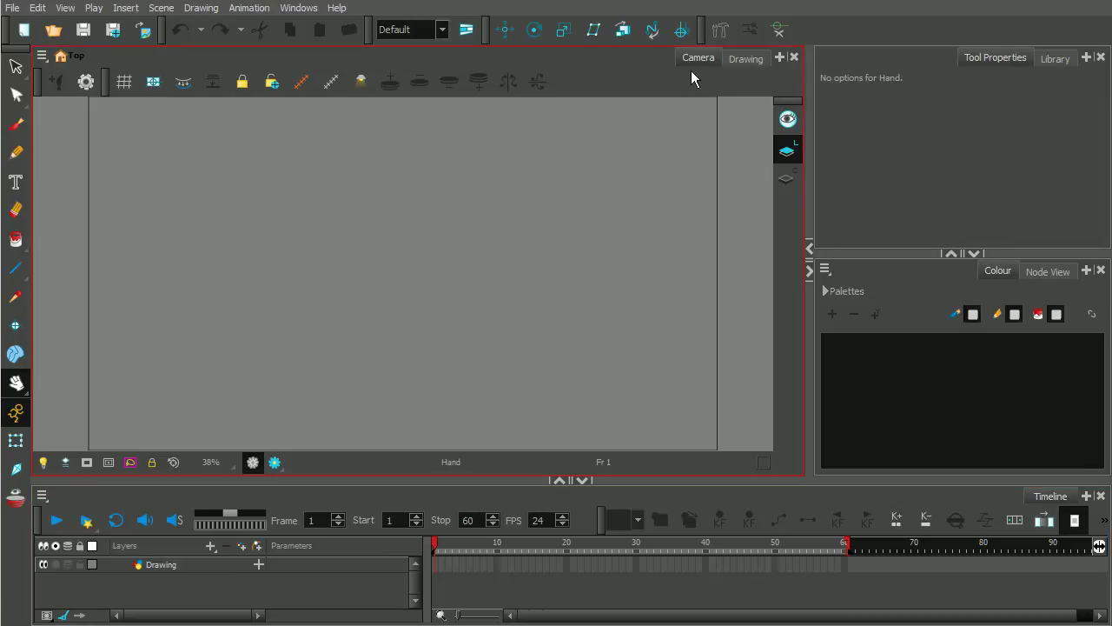
{"action": "left_click", "coordinate": [752, 60]}
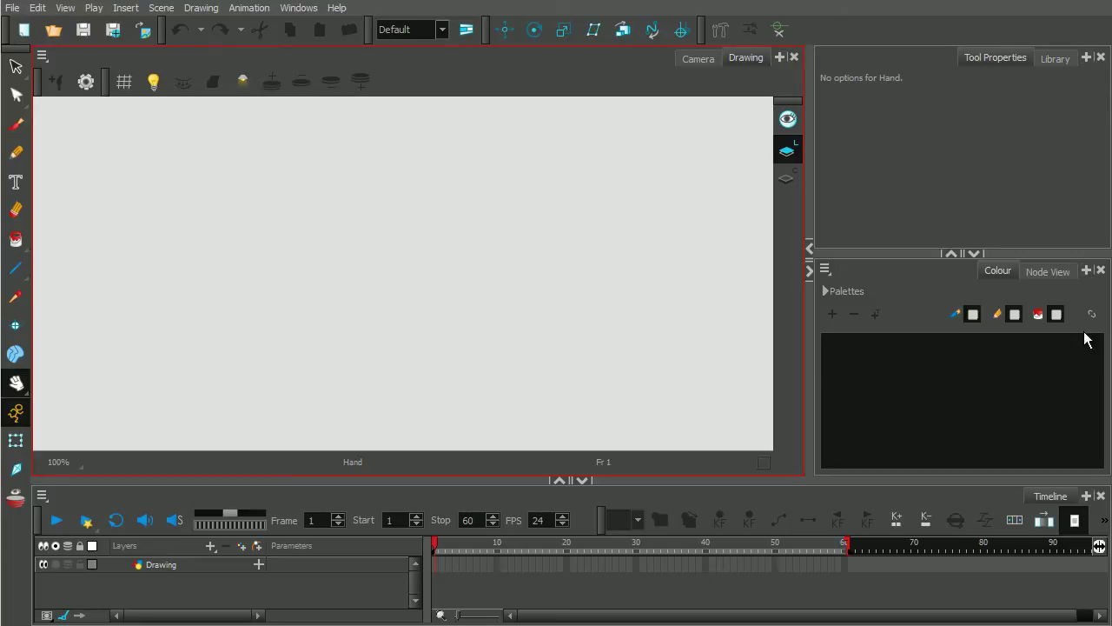
Add a Node View to the pane that holds the Camera and Drawing views
{"action": "left_click", "coordinate": [781, 59]}
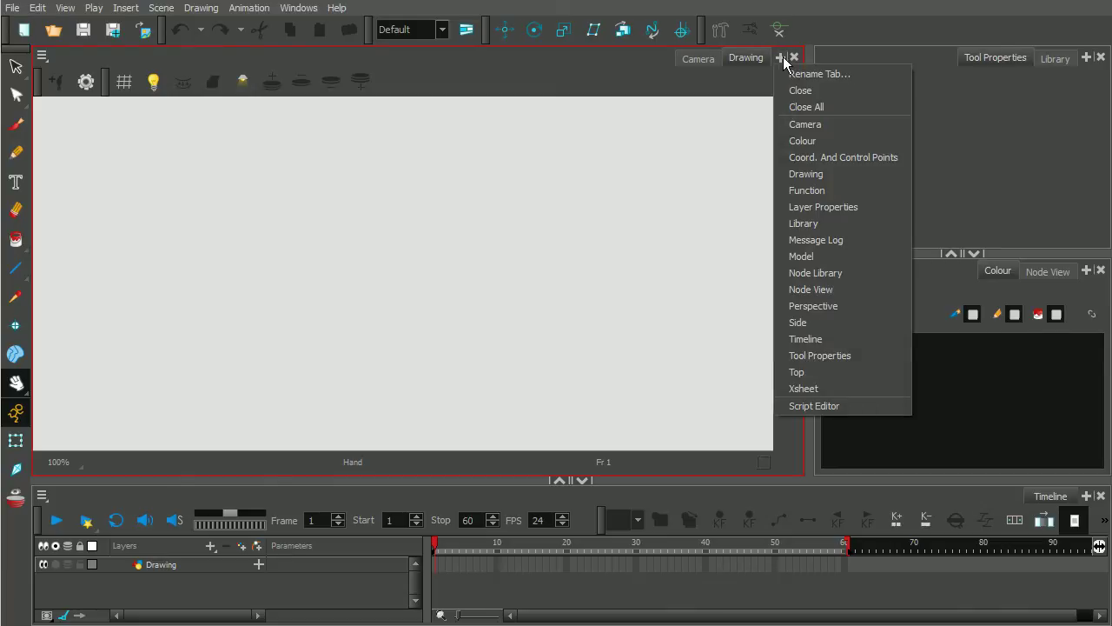
{"action": "left_click", "coordinate": [811, 292]}
Add the Perspective and Side views to the main pane, and close both of them again
{"action": "left_click", "coordinate": [781, 57]}
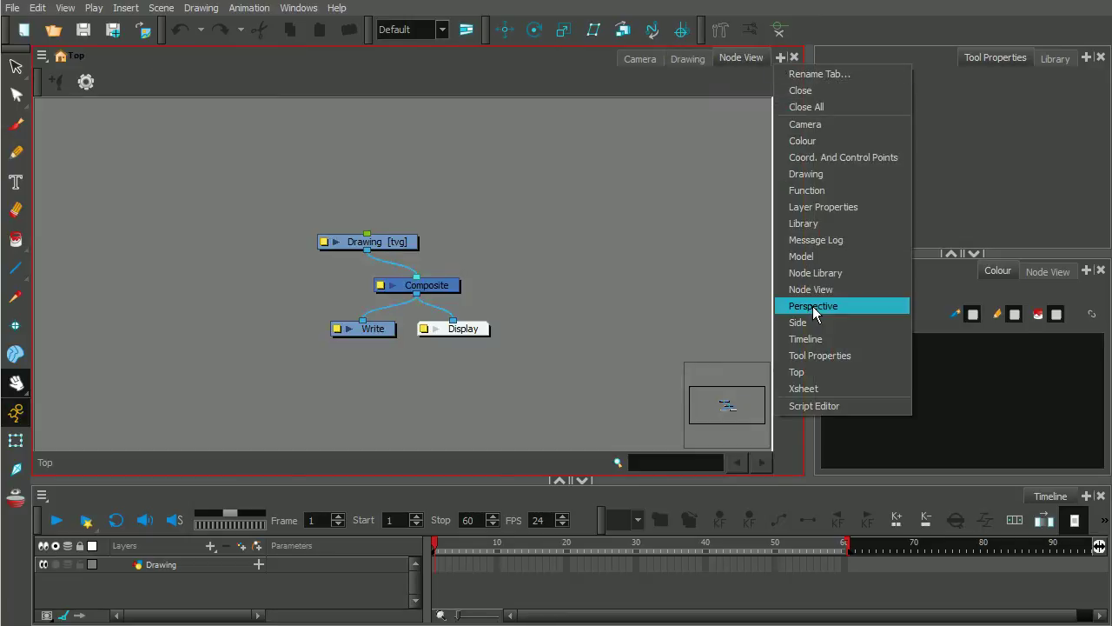
{"action": "left_click", "coordinate": [813, 308]}
{"action": "left_click", "coordinate": [781, 57]}
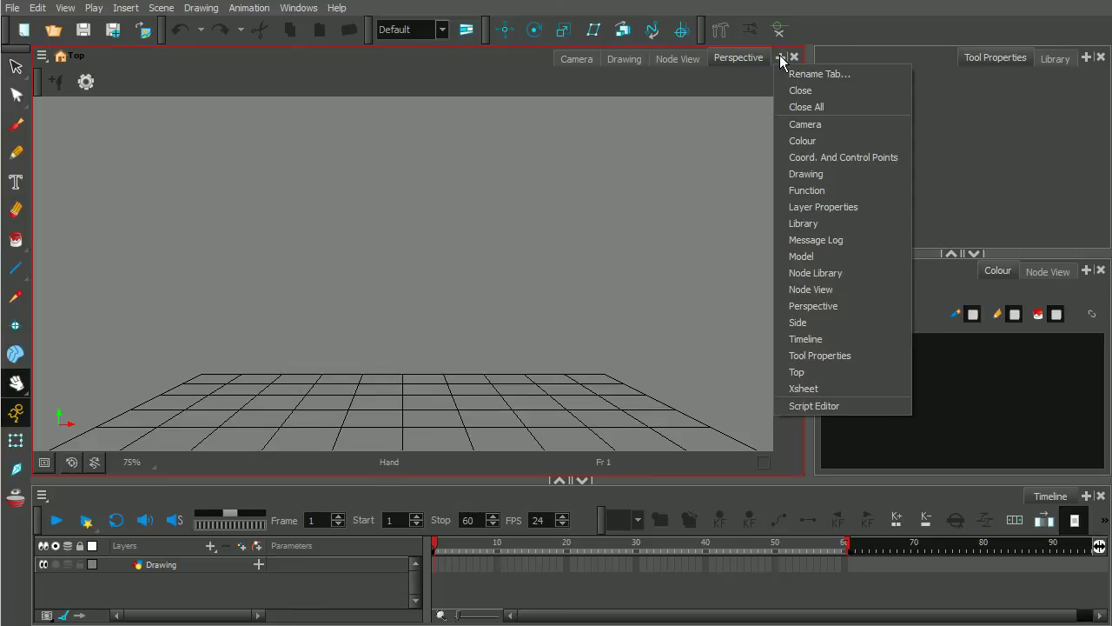
{"action": "left_click", "coordinate": [803, 324]}
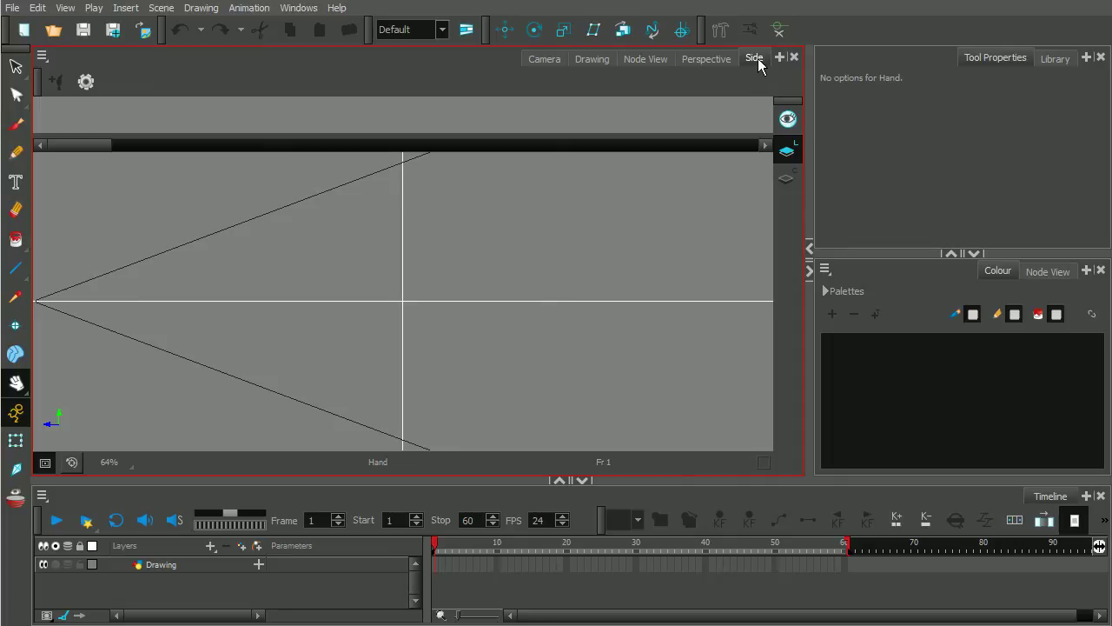
{"action": "left_click", "coordinate": [793, 57]}
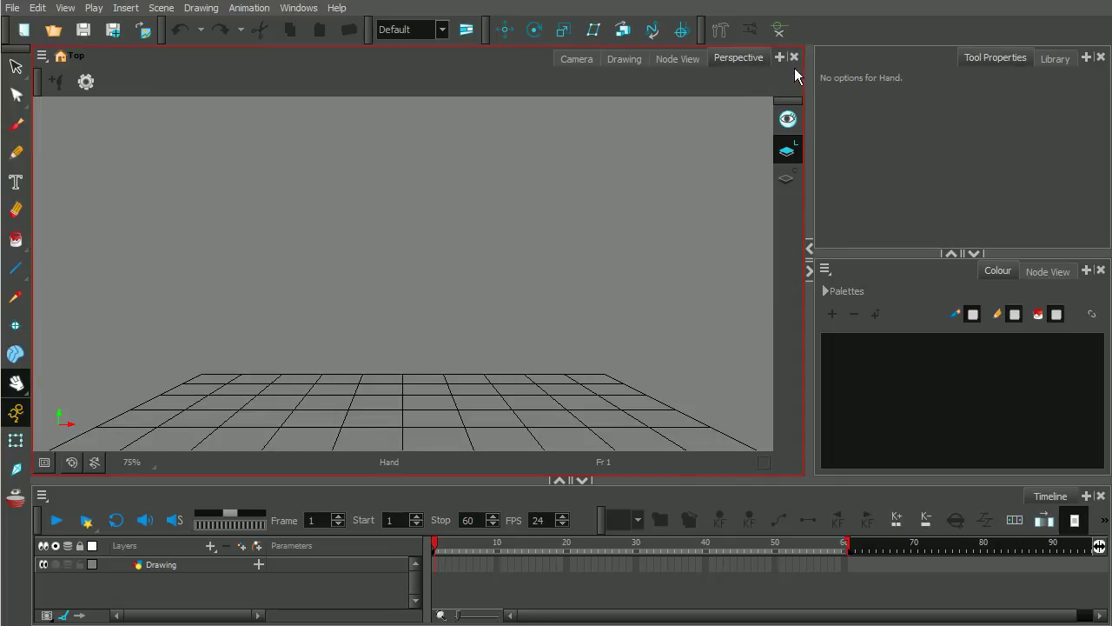
{"action": "left_click", "coordinate": [793, 57]}
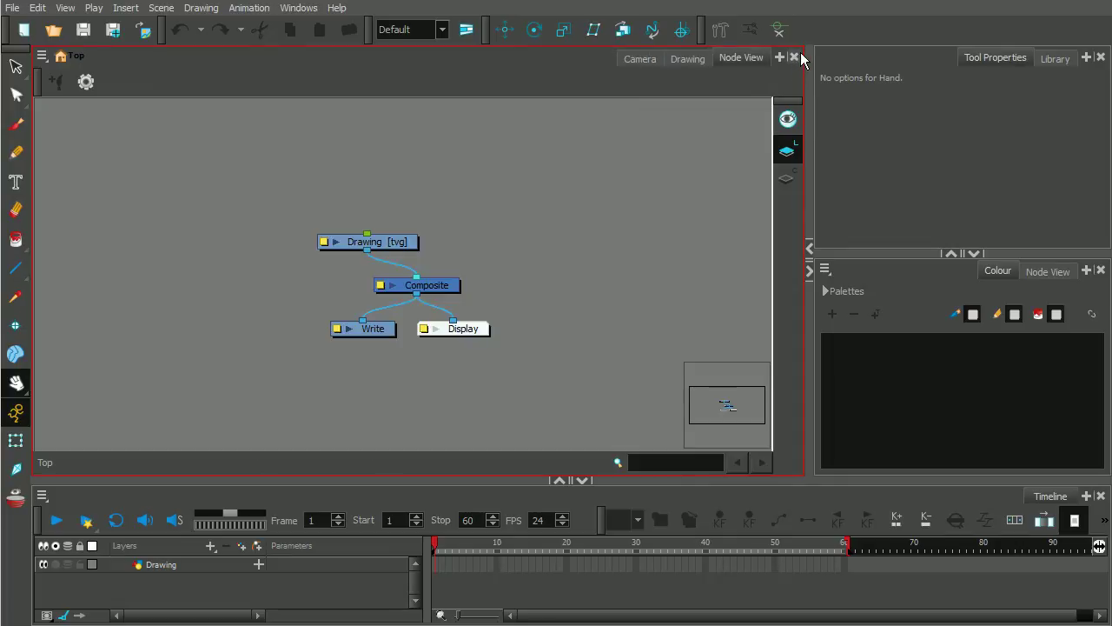
Close the Node View and Colour view in the pane below Tool Properties
{"action": "left_click", "coordinate": [931, 282]}
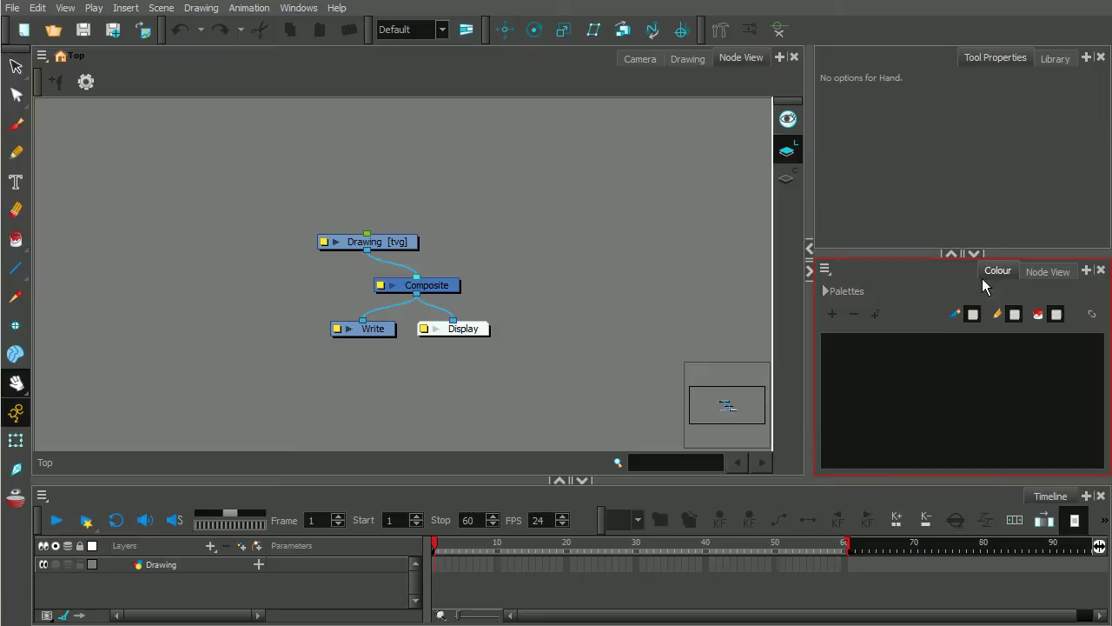
{"action": "left_click", "coordinate": [1048, 271]}
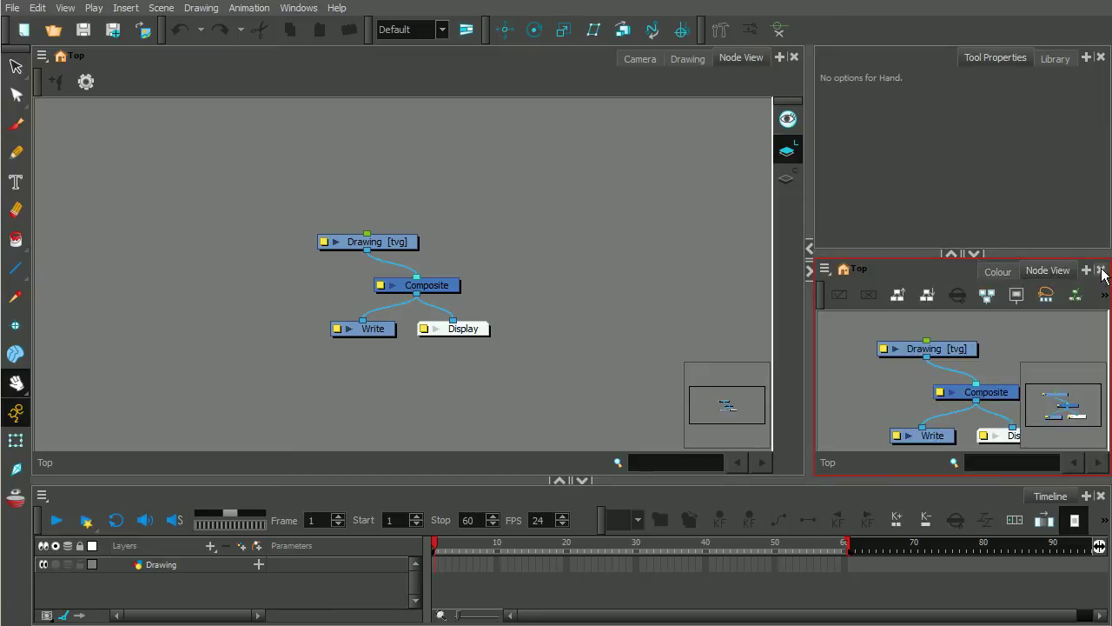
{"action": "left_click", "coordinate": [1101, 270]}
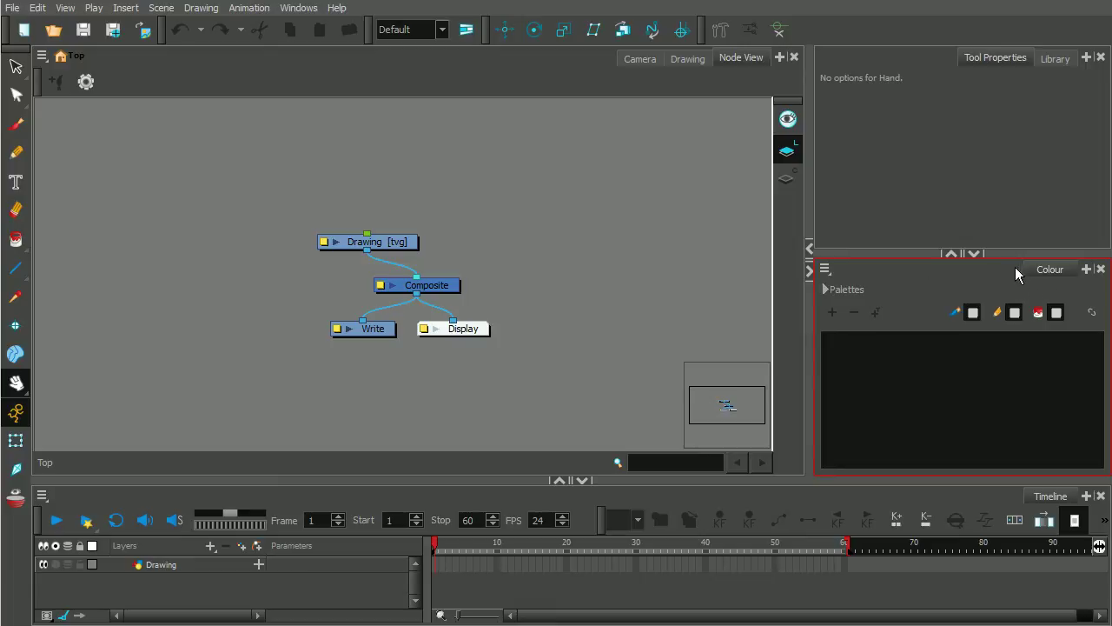
{"action": "left_click", "coordinate": [1101, 270]}
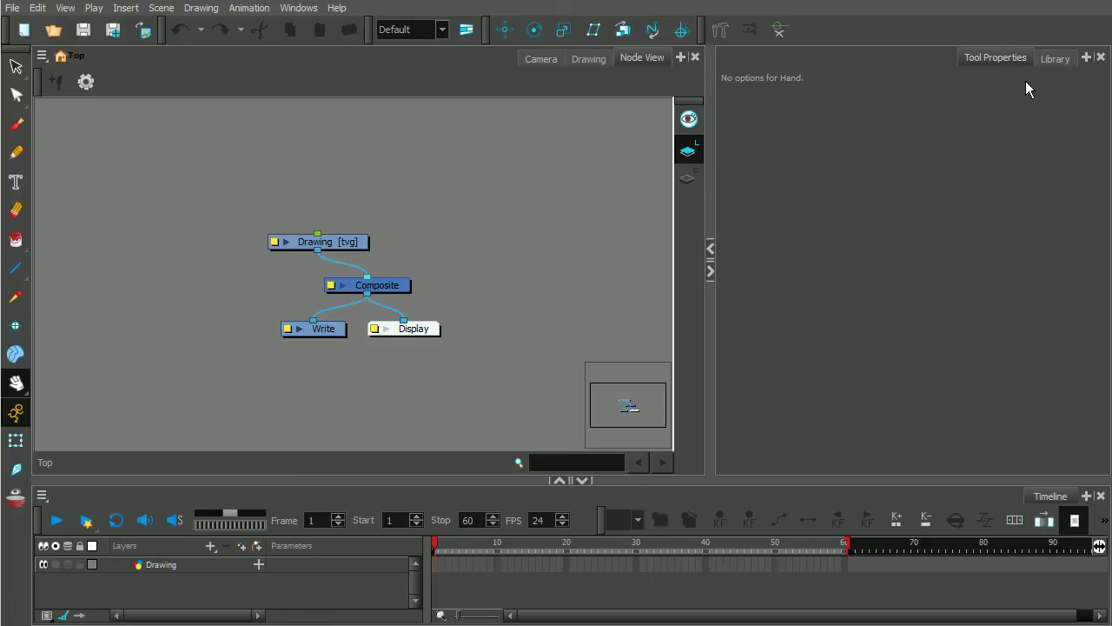
Dock the main pane's Node View alongside Tool Properties and Library, and look through the views grouped there
{"action": "left_click_drag", "start_coordinate": [642, 55], "coordinate": [971, 56]}
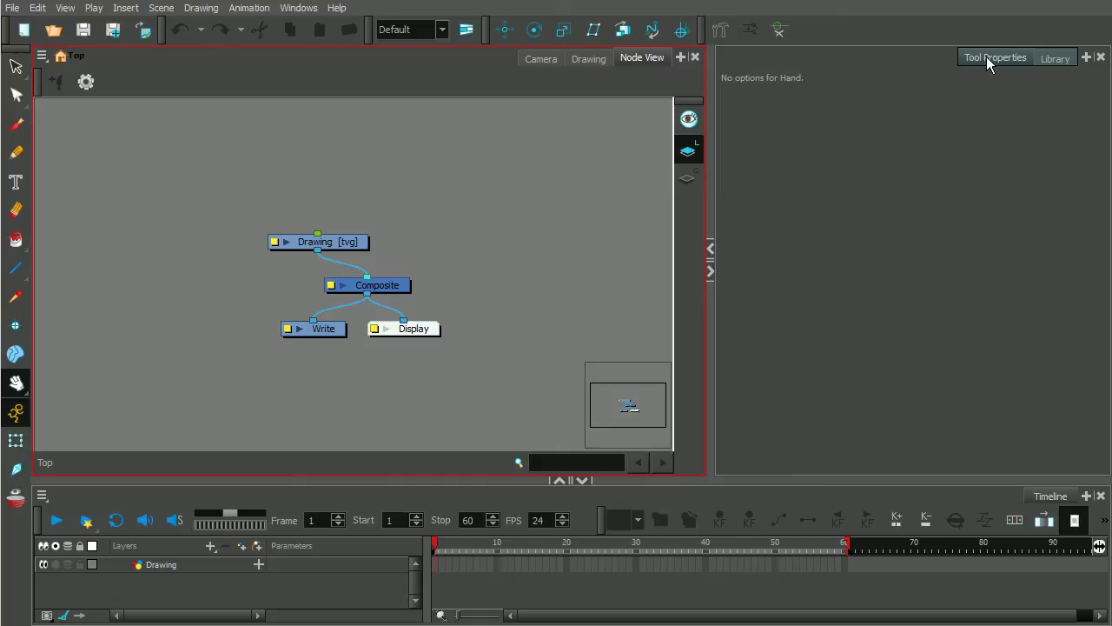
{"action": "left_click_drag", "start_coordinate": [977, 57], "coordinate": [977, 56]}
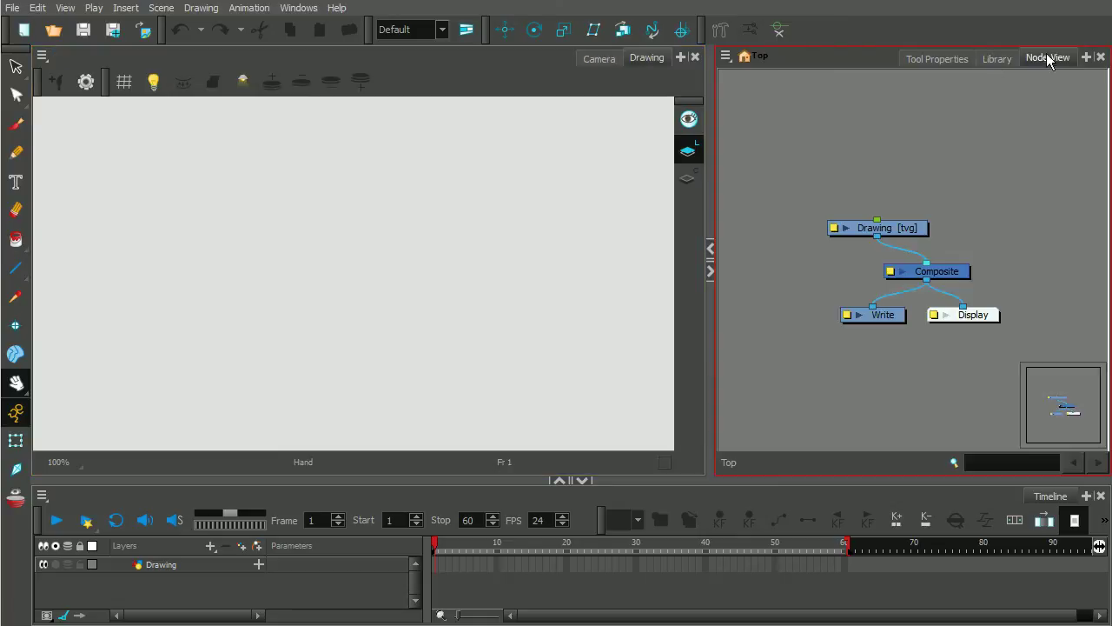
{"action": "left_click", "coordinate": [936, 58]}
{"action": "left_click", "coordinate": [997, 58]}
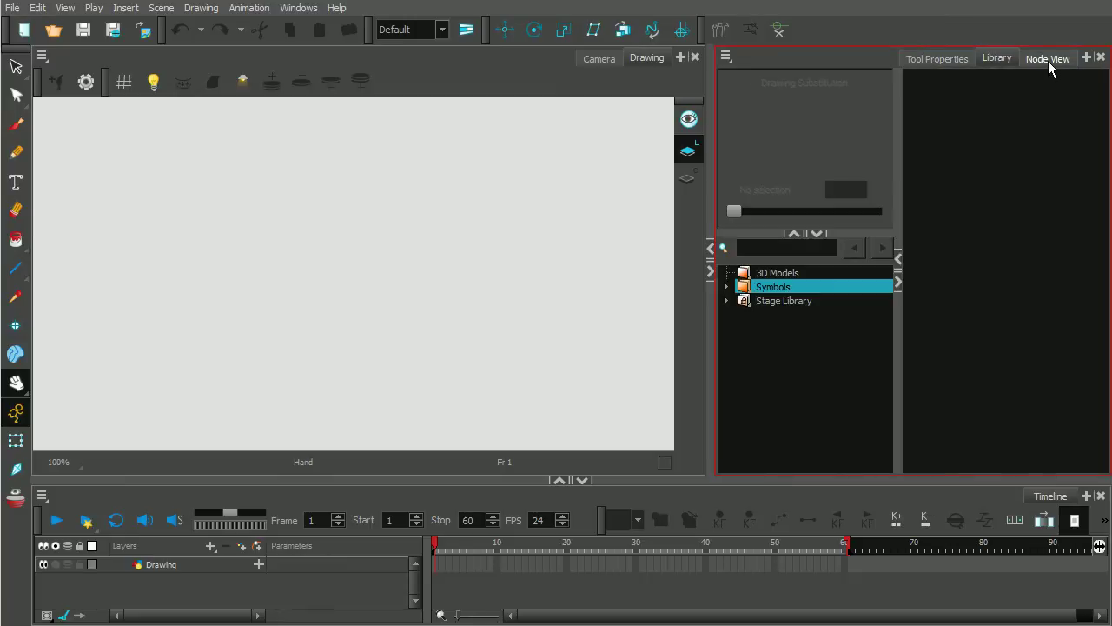
{"action": "left_click", "coordinate": [1050, 59]}
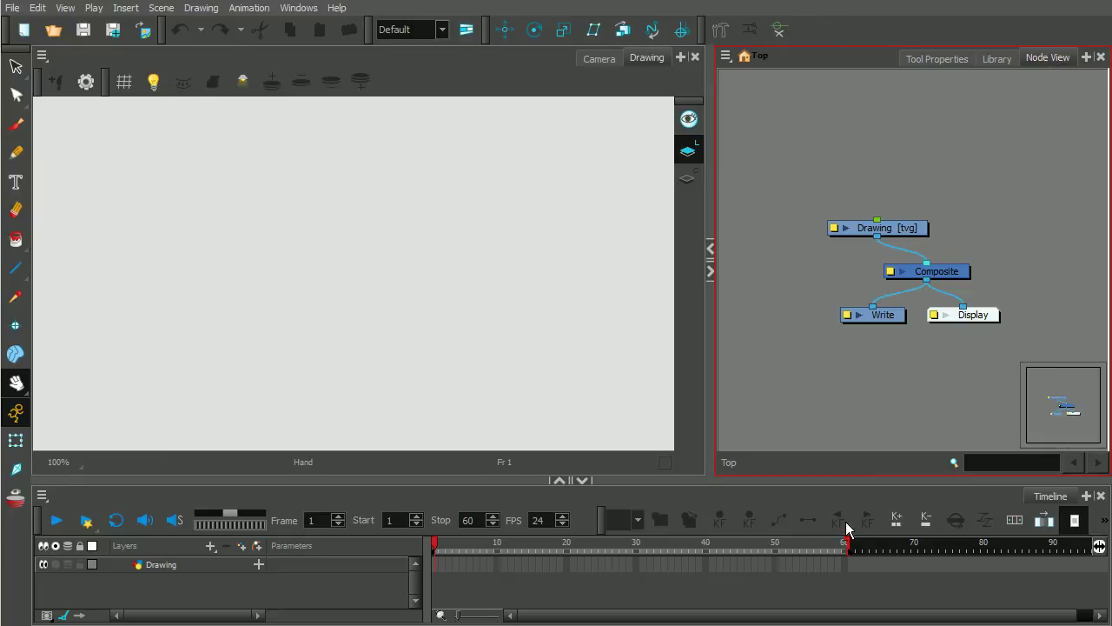
Try docking positions over the Timeline and Drawing view, and dock the Node View in its own pane below the Library
{"action": "mouse_move", "coordinate": [1031, 60]}
{"action": "left_mouse_down"}
{"action": "mouse_move", "coordinate": [1052, 55]}
{"action": "mouse_move", "coordinate": [1018, 86]}
{"action": "mouse_move", "coordinate": [830, 153]}
{"action": "mouse_move", "coordinate": [777, 209]}
{"action": "mouse_move", "coordinate": [768, 271]}
{"action": "mouse_move", "coordinate": [802, 464]}
{"action": "mouse_move", "coordinate": [790, 199]}
{"action": "mouse_move", "coordinate": [808, 59]}
{"action": "mouse_move", "coordinate": [755, 224]}
{"action": "mouse_move", "coordinate": [690, 302]}
{"action": "mouse_move", "coordinate": [482, 429]}
{"action": "mouse_move", "coordinate": [322, 459]}
{"action": "mouse_move", "coordinate": [328, 499]}
{"action": "left_mouse_up"}
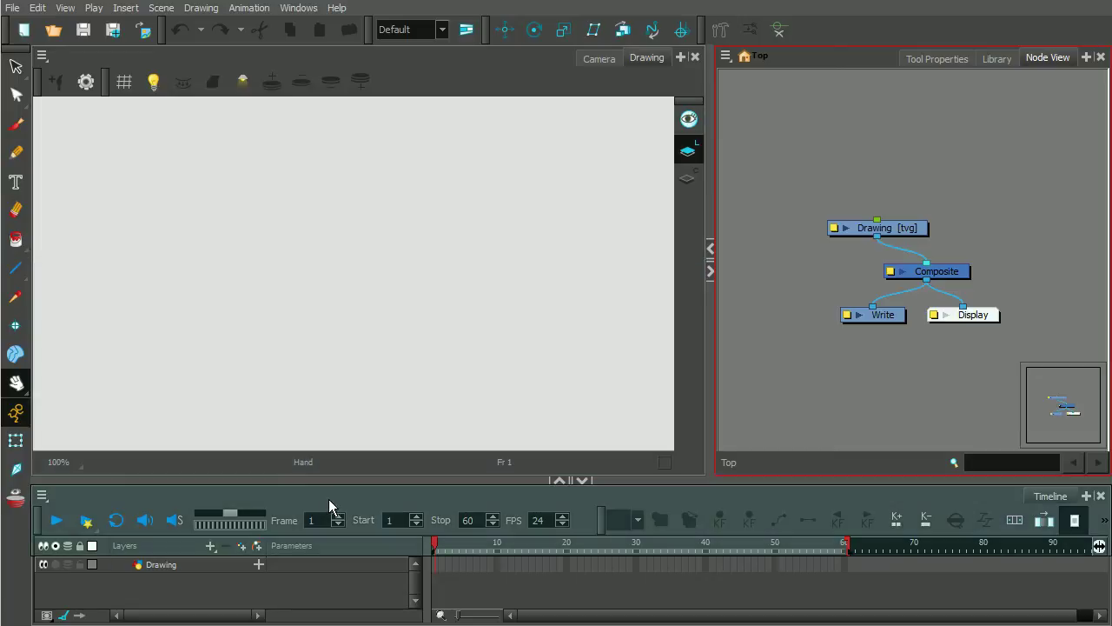
{"action": "mouse_move", "coordinate": [404, 501]}
{"action": "left_mouse_down"}
{"action": "mouse_move", "coordinate": [557, 502]}
{"action": "mouse_move", "coordinate": [509, 66]}
{"action": "mouse_move", "coordinate": [539, 467]}
{"action": "mouse_move", "coordinate": [633, 465]}
{"action": "mouse_move", "coordinate": [450, 100]}
{"action": "mouse_move", "coordinate": [413, 59]}
{"action": "left_mouse_up"}
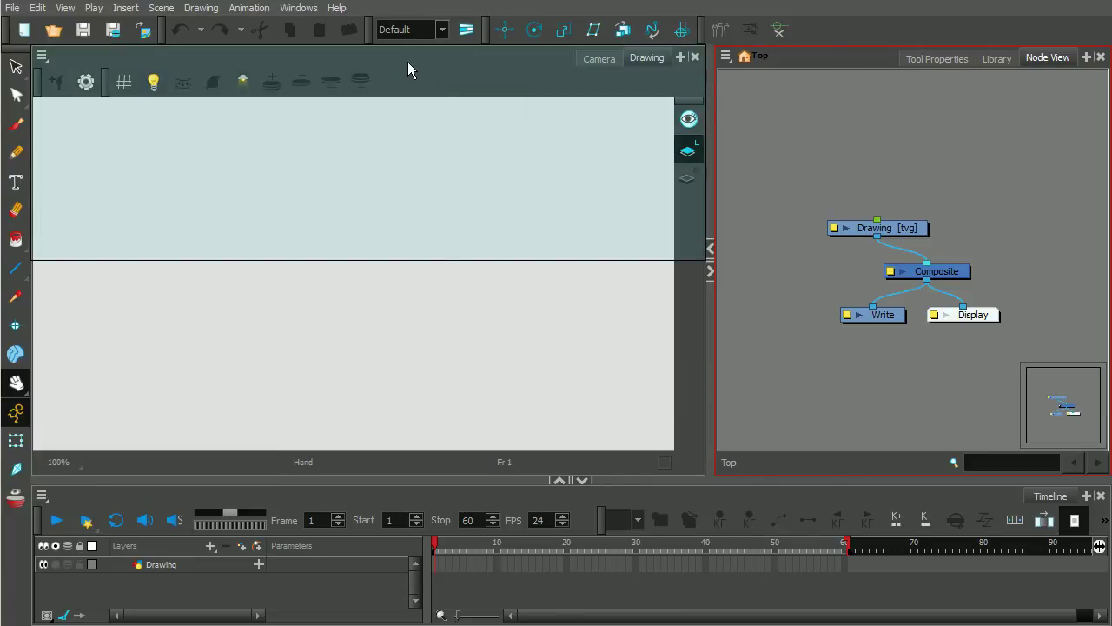
{"action": "left_click_drag", "start_coordinate": [408, 67], "coordinate": [851, 456]}
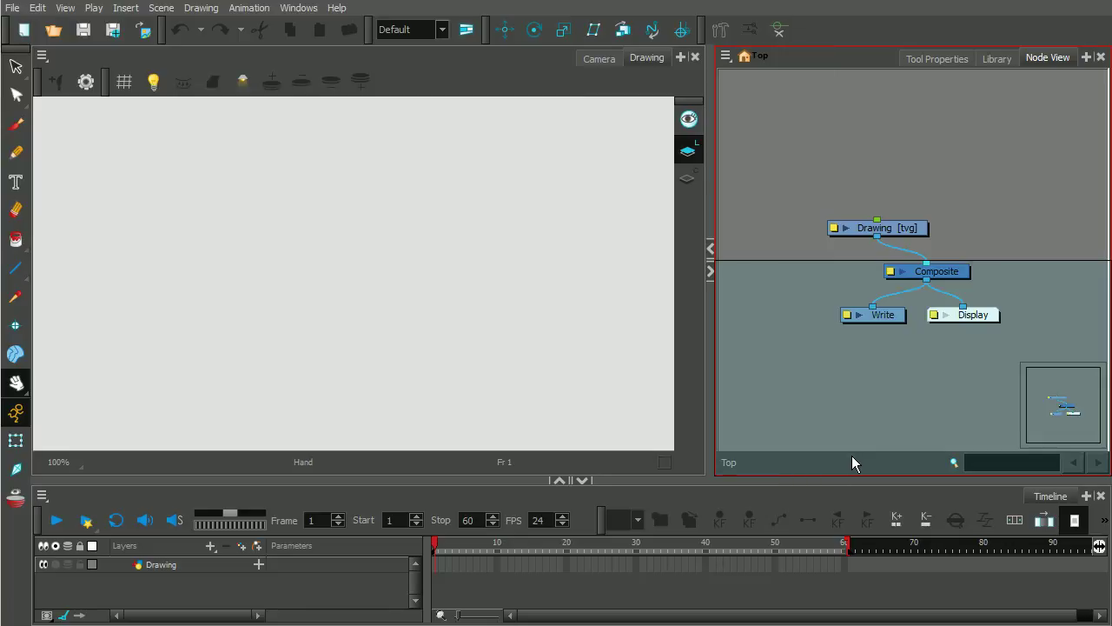
{"action": "left_click_drag", "start_coordinate": [851, 457], "coordinate": [851, 460]}
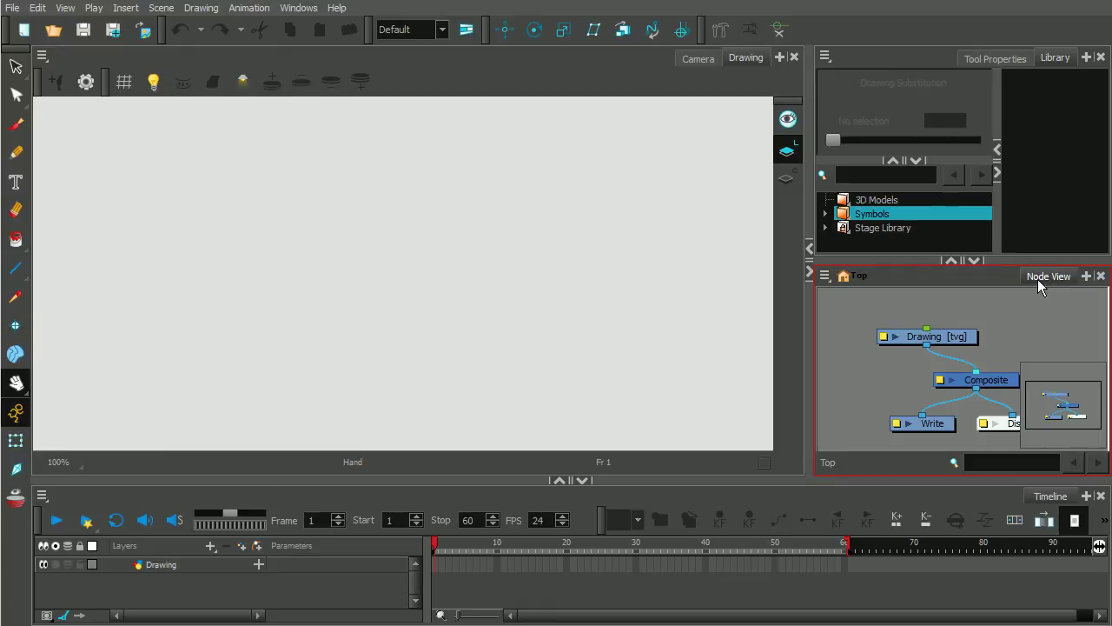
Detach the Node View into a floating window over the workspace and close it
{"action": "mouse_move", "coordinate": [1016, 311]}
{"action": "left_mouse_down"}
{"action": "mouse_move", "coordinate": [855, 315]}
{"action": "mouse_move", "coordinate": [438, 244]}
{"action": "mouse_move", "coordinate": [336, 199]}
{"action": "mouse_move", "coordinate": [309, 263]}
{"action": "mouse_move", "coordinate": [389, 287]}
{"action": "mouse_move", "coordinate": [343, 186]}
{"action": "left_mouse_up"}
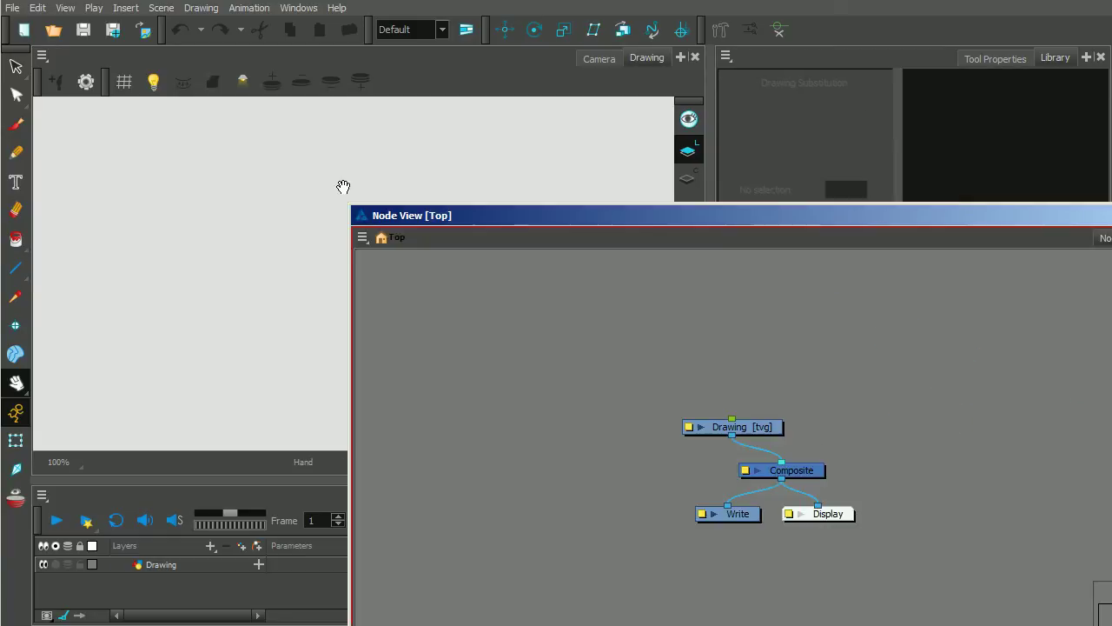
{"action": "left_click_drag", "start_coordinate": [889, 222], "coordinate": [713, 101]}
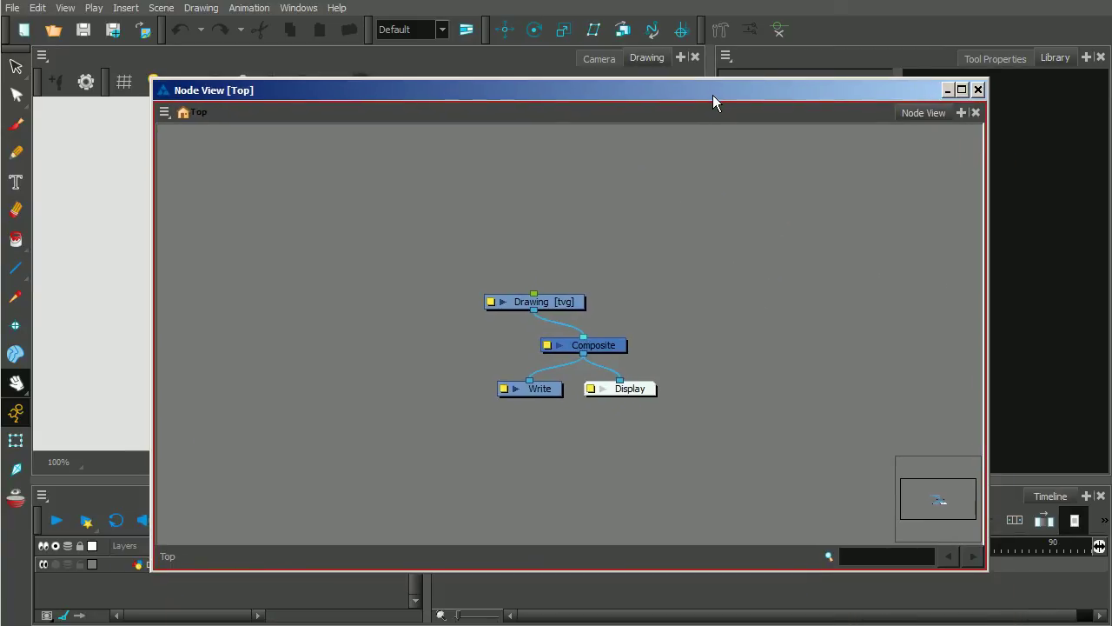
{"action": "left_click", "coordinate": [963, 90]}
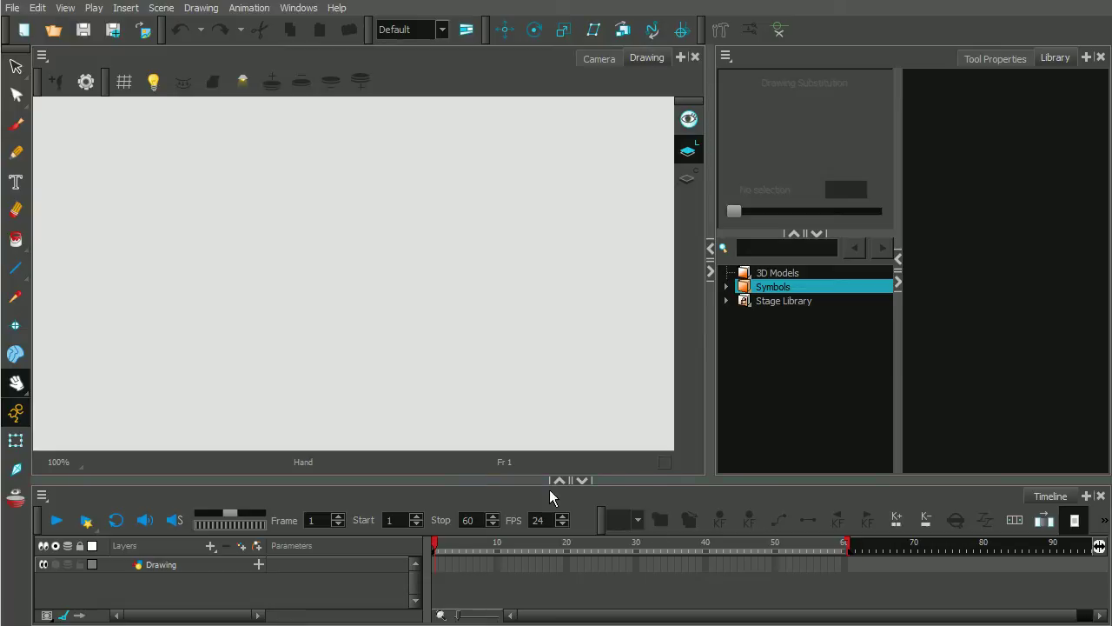
Make the Timeline pane taller and widen the Drawing view by narrowing the Library pane
{"action": "mouse_move", "coordinate": [488, 480]}
{"action": "left_mouse_down"}
{"action": "mouse_move", "coordinate": [489, 464]}
{"action": "mouse_move", "coordinate": [493, 480]}
{"action": "left_mouse_up"}
{"action": "left_click_drag", "start_coordinate": [512, 477], "coordinate": [516, 431]}
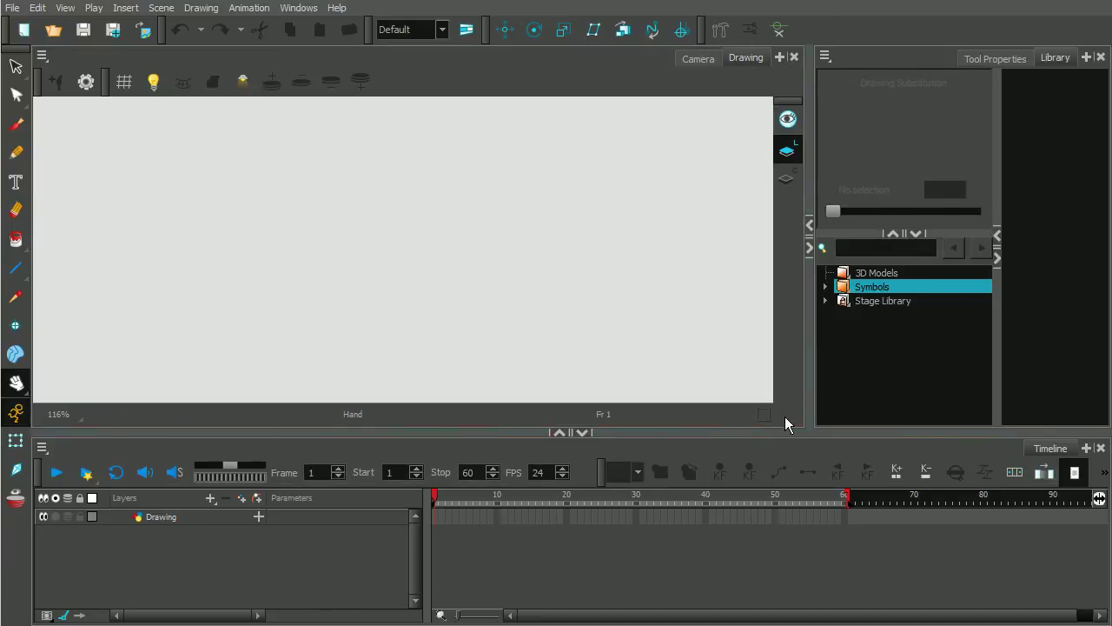
{"action": "left_click_drag", "start_coordinate": [809, 387], "coordinate": [854, 386]}
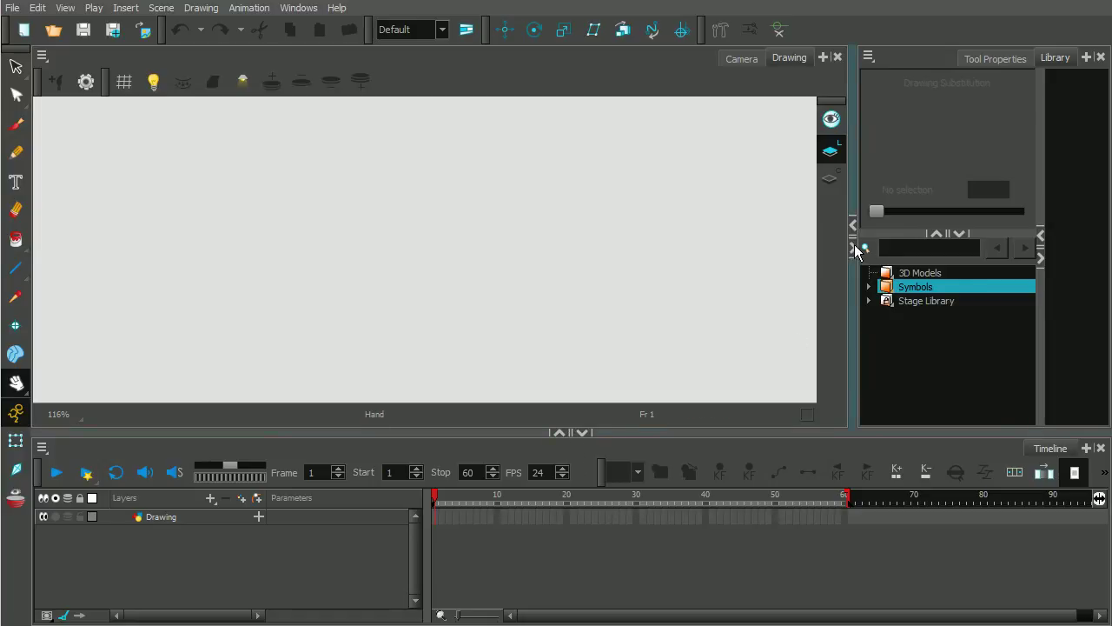
Expand the Timeline over the whole workspace and restore the divided layout
{"action": "left_click", "coordinate": [560, 433]}
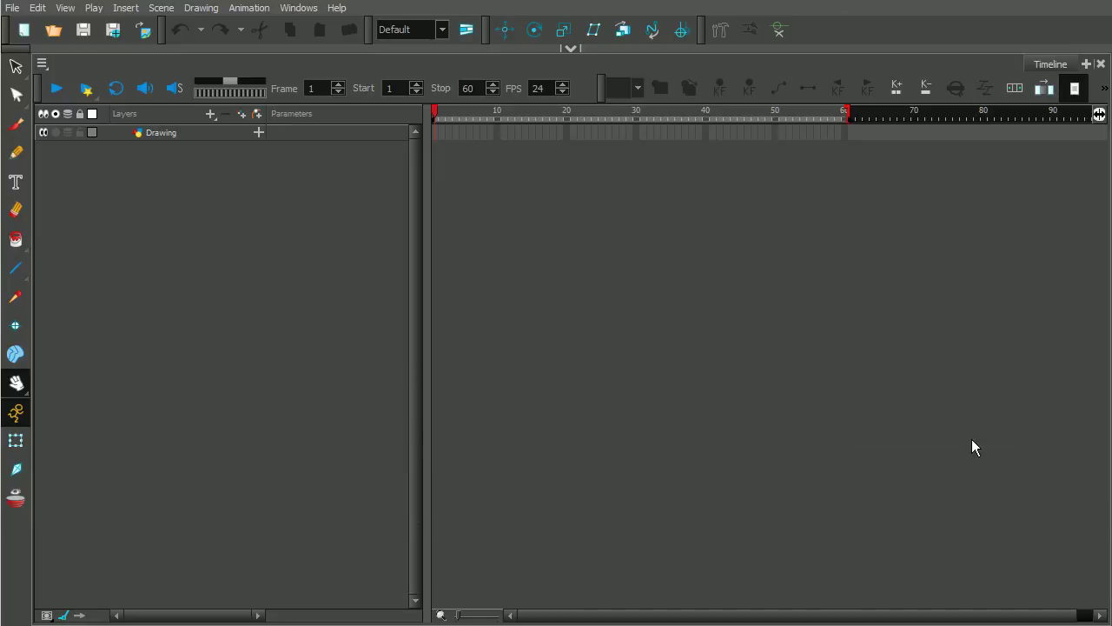
{"action": "left_click", "coordinate": [572, 48]}
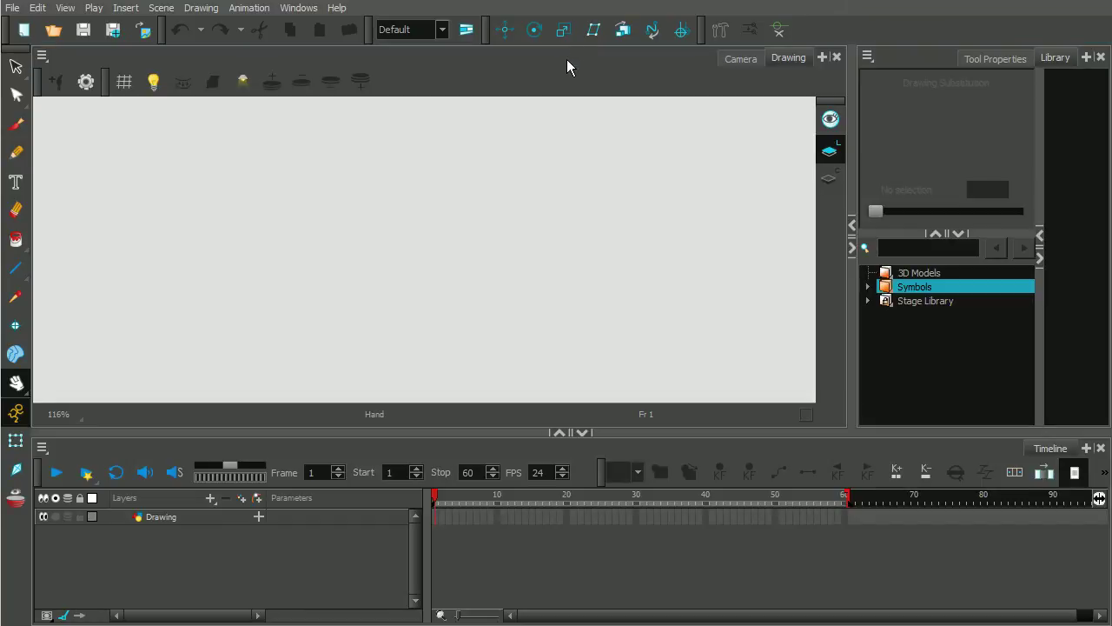
Collapse the Timeline and Library panes to enlarge the Drawing view, and restore both panes
{"action": "left_click", "coordinate": [582, 435]}
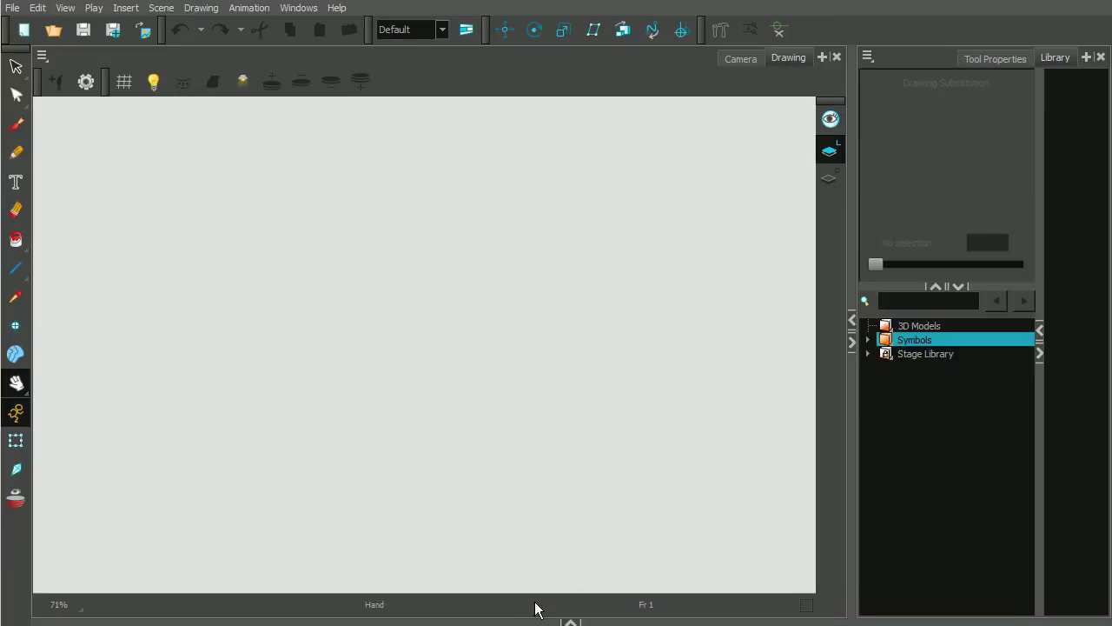
{"action": "left_click", "coordinate": [851, 342]}
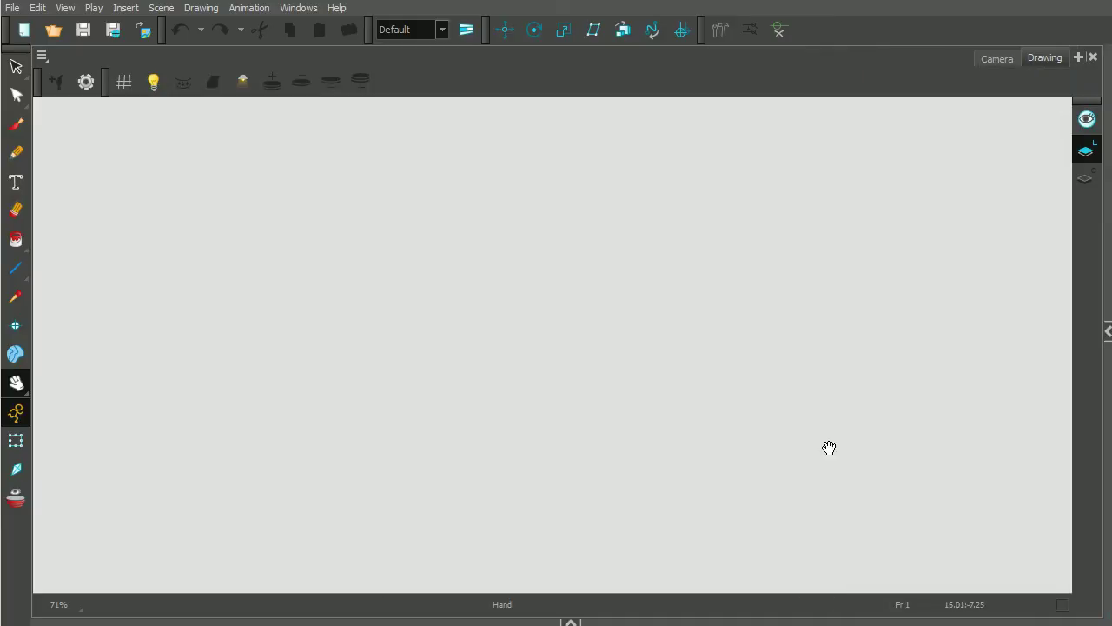
{"action": "left_click", "coordinate": [1107, 331]}
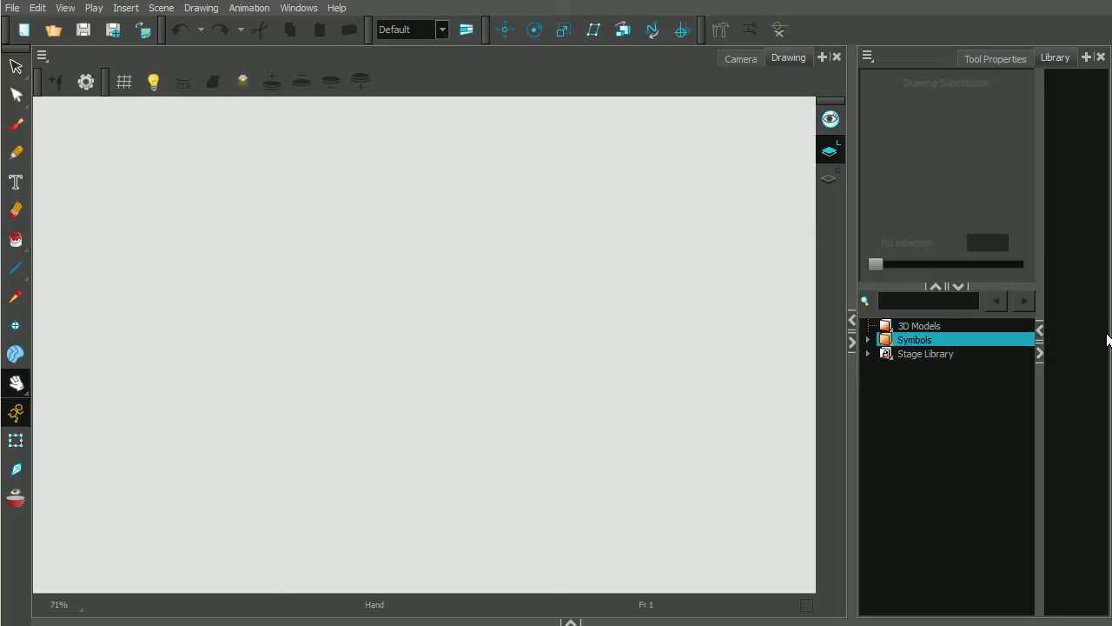
{"action": "left_click", "coordinate": [572, 622]}
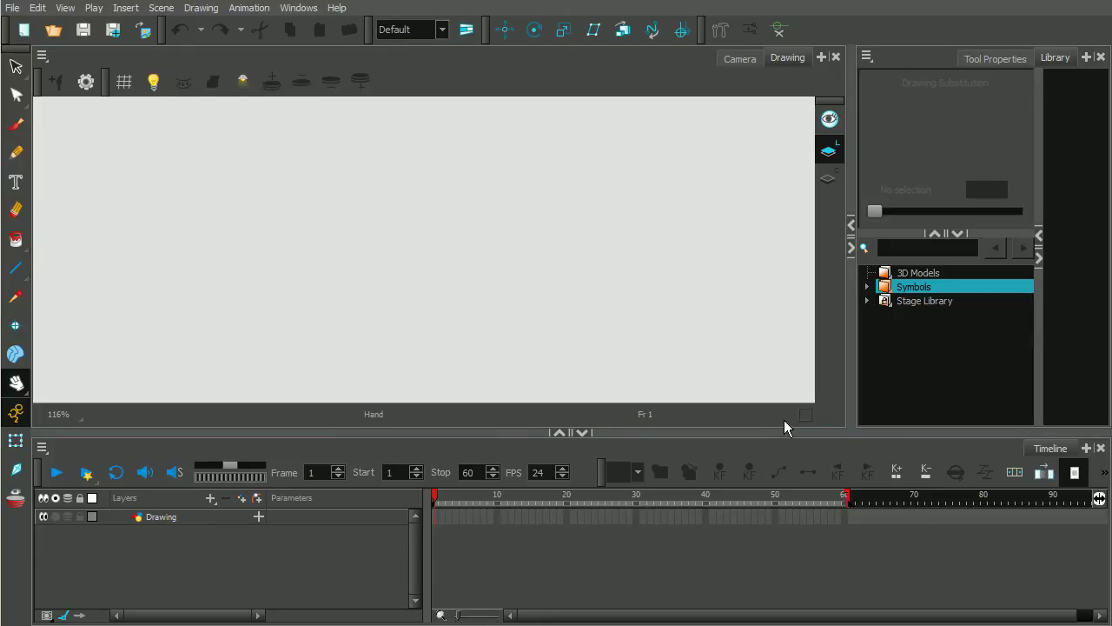
{"action": "left_click", "coordinate": [831, 387]}
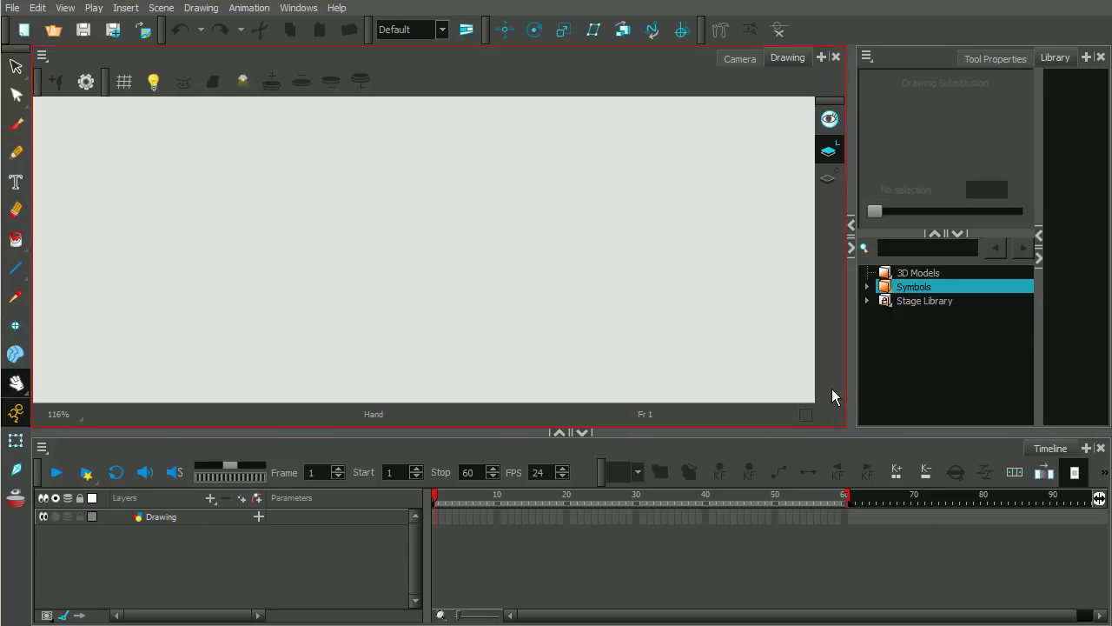
Examine the Current View Border colour in the General preferences and close the preferences without changing it
{"action": "left_click", "coordinate": [39, 10]}
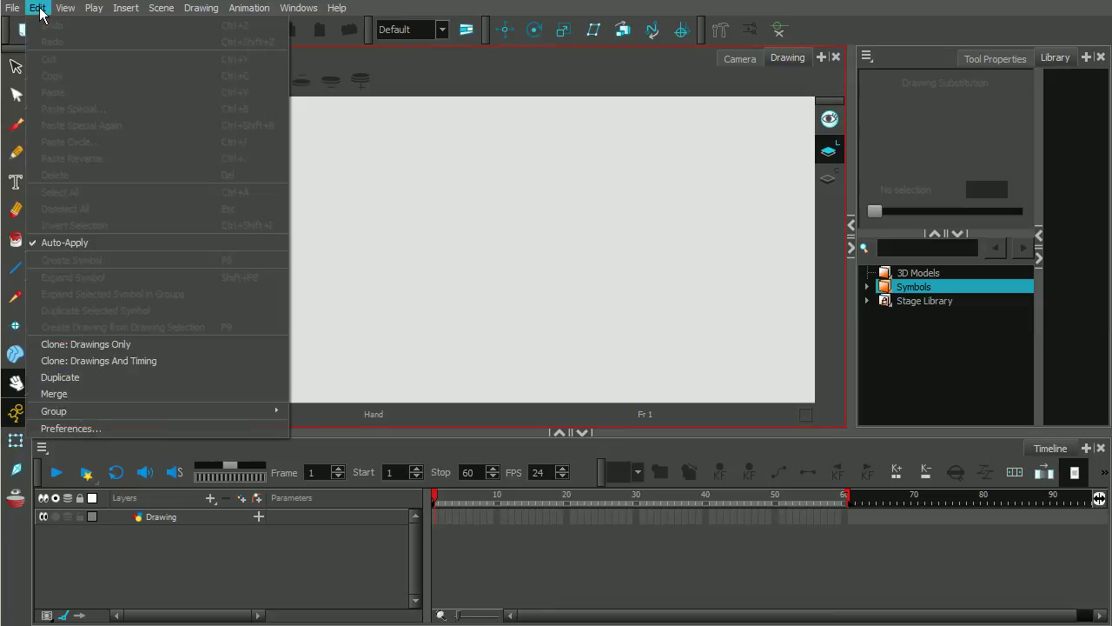
{"action": "left_click", "coordinate": [69, 428]}
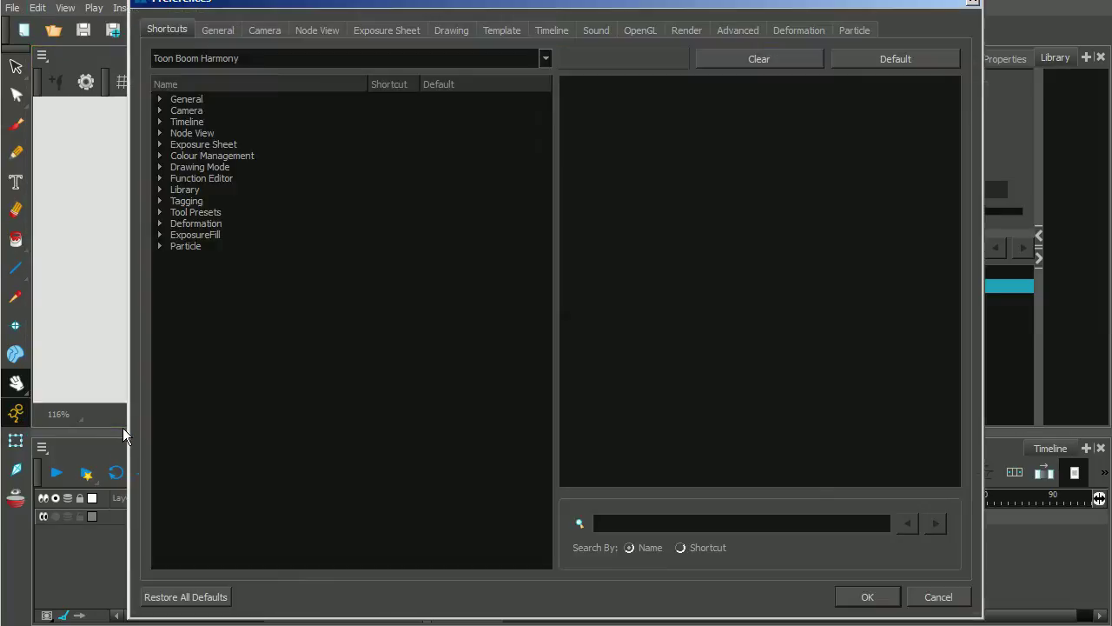
{"action": "left_click", "coordinate": [218, 29]}
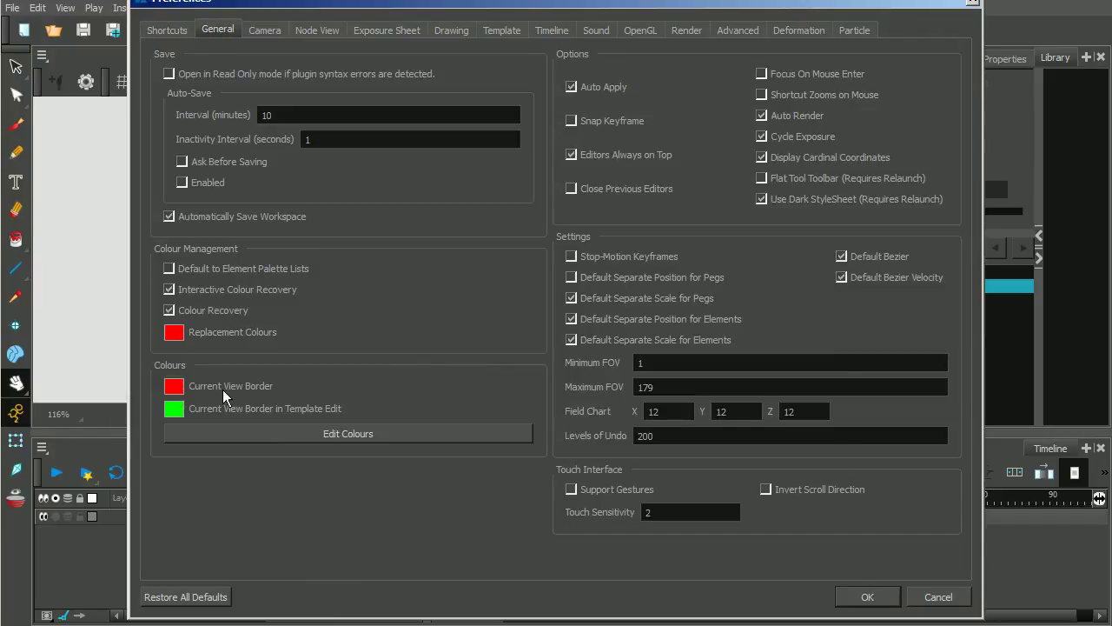
{"action": "left_click", "coordinate": [176, 392]}
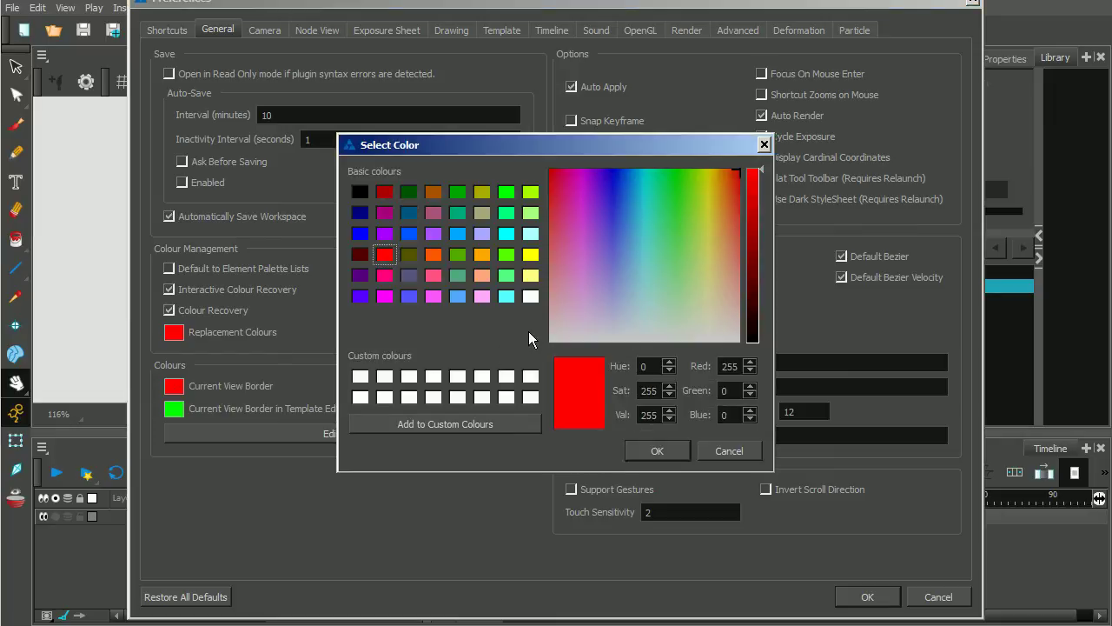
{"action": "left_click", "coordinate": [764, 144]}
{"action": "left_click", "coordinate": [973, 3]}
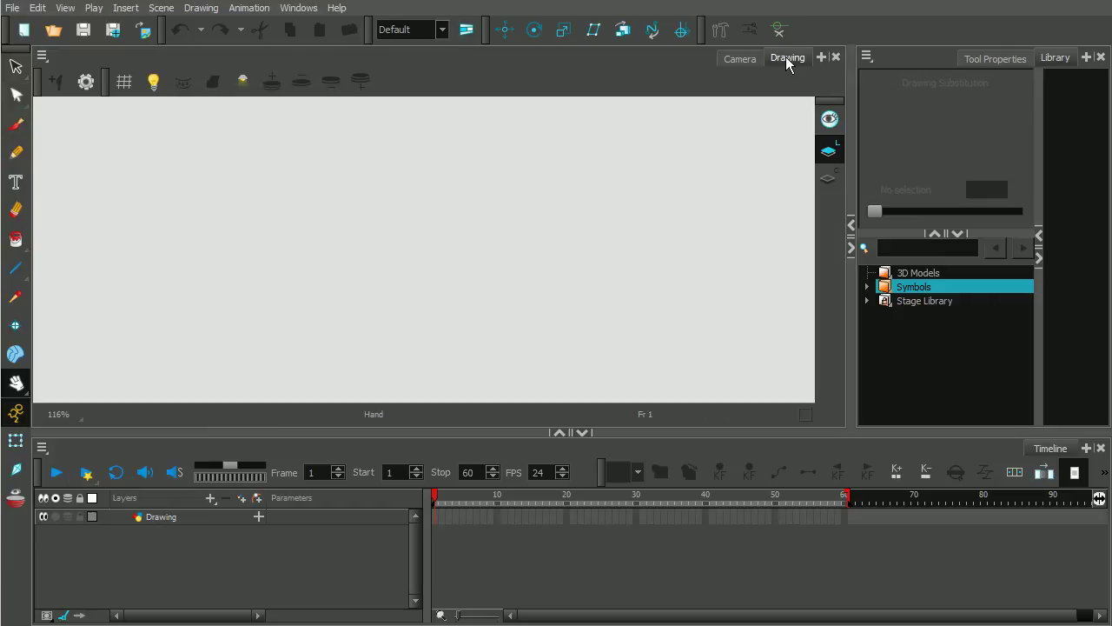
Hide the Advanced Animation toolbar and show it again
{"action": "left_click", "coordinate": [299, 10]}
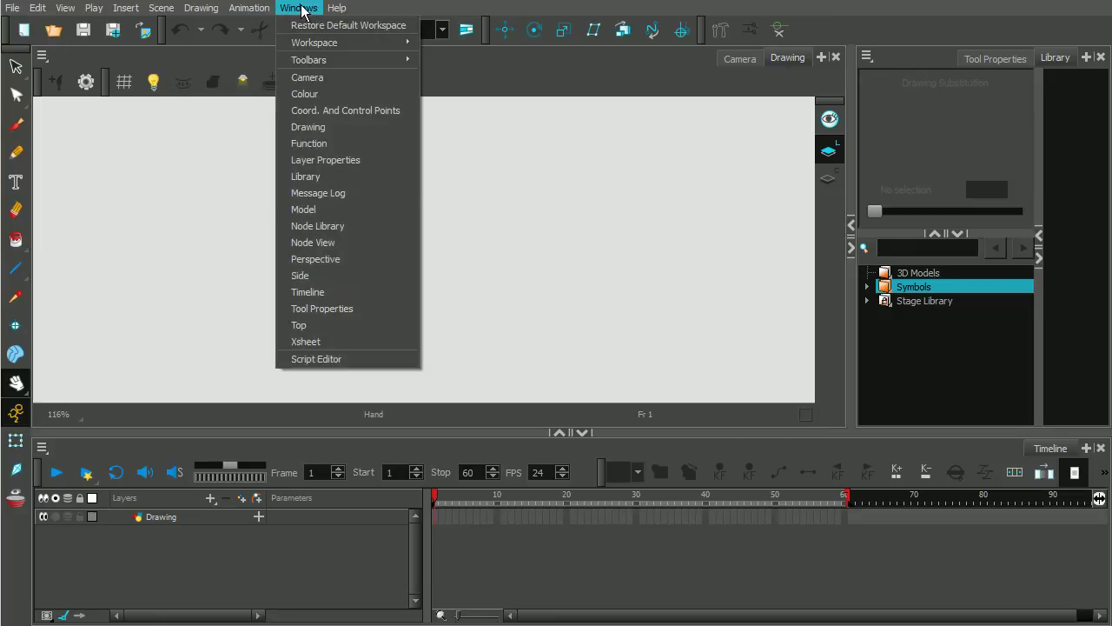
{"action": "mouse_move", "coordinate": [313, 63]}
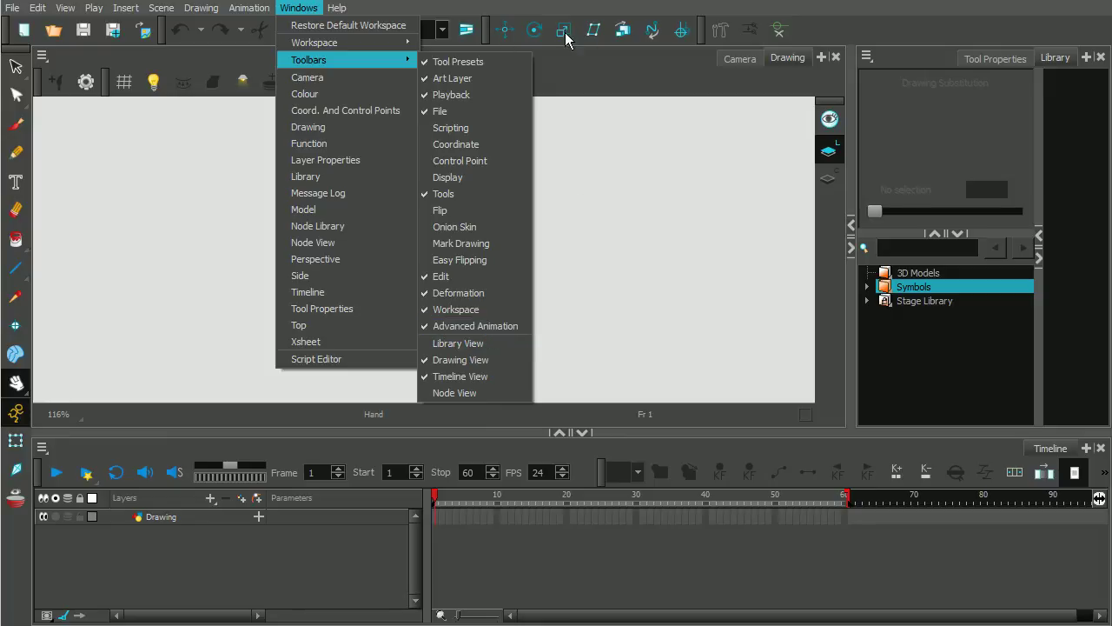
{"action": "left_click", "coordinate": [457, 326]}
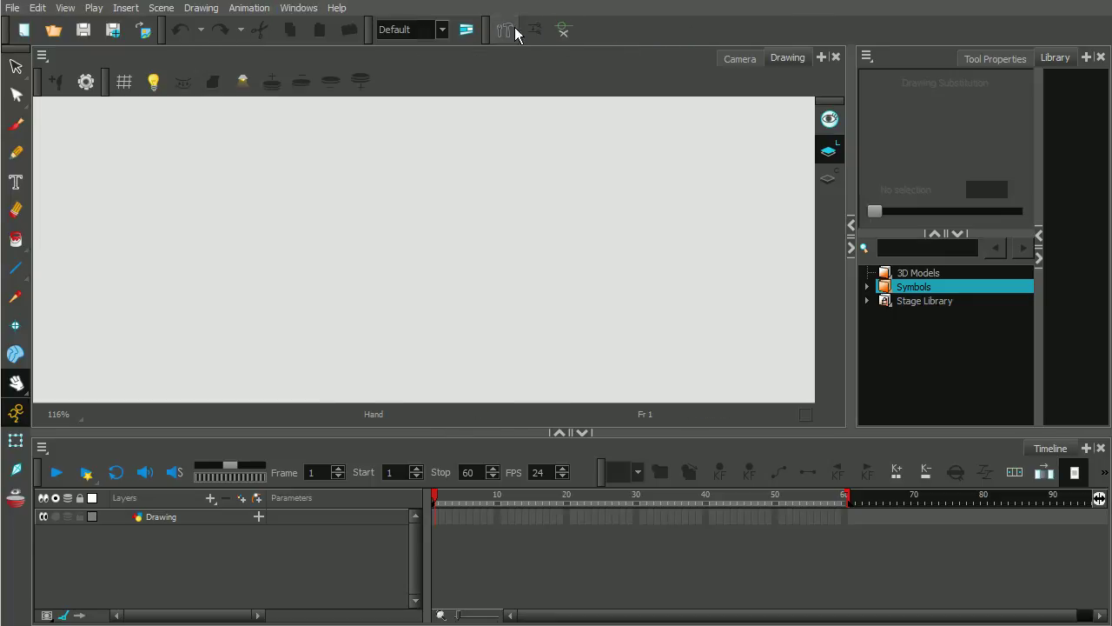
{"action": "left_click", "coordinate": [303, 11]}
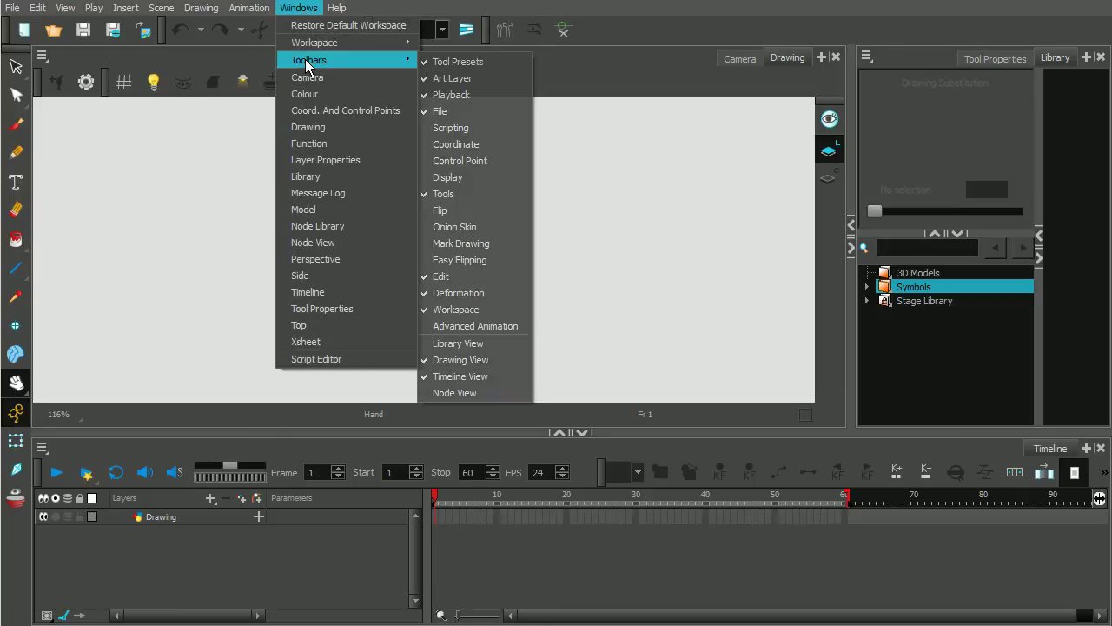
{"action": "left_click", "coordinate": [464, 327]}
Show the Onion Skin toolbar in the workspace
{"action": "left_click", "coordinate": [302, 11]}
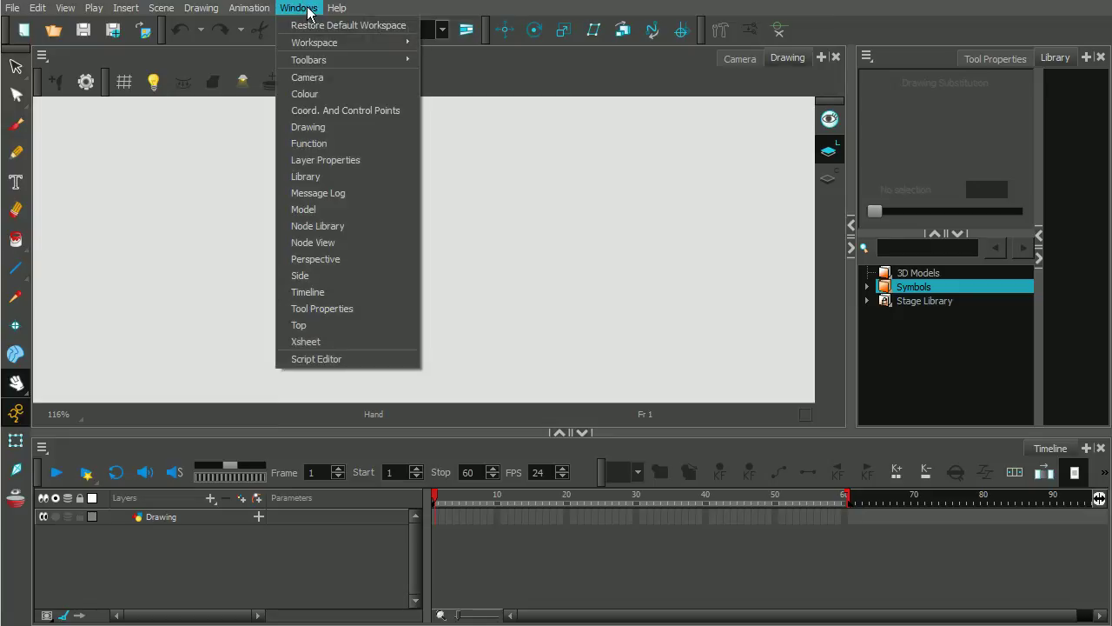
{"action": "mouse_move", "coordinate": [378, 60]}
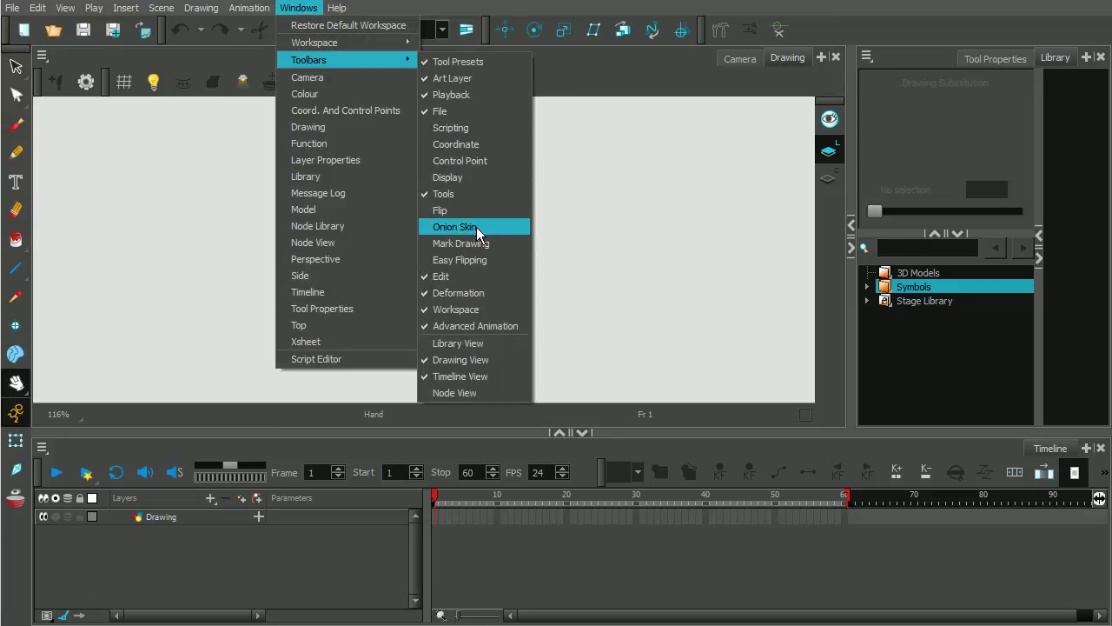
{"action": "left_click", "coordinate": [463, 227]}
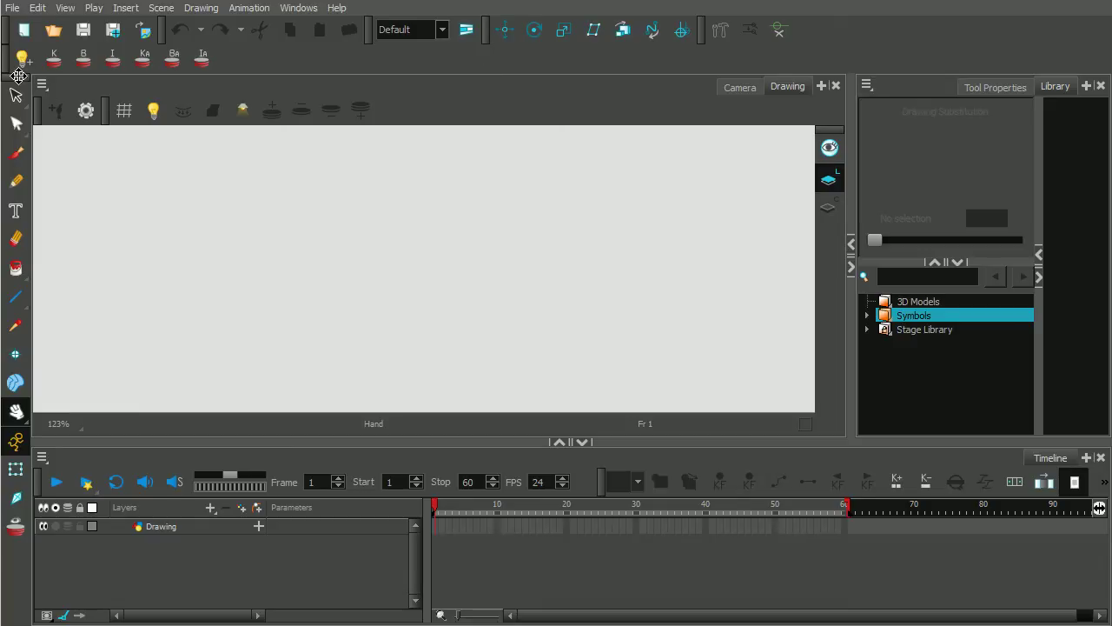
Dock the Tools toolbar horizontally above the Drawing view and move the Onion Skin toolbar up beside the Advanced Animation toolbar
{"action": "left_click_drag", "start_coordinate": [17, 77], "coordinate": [273, 61]}
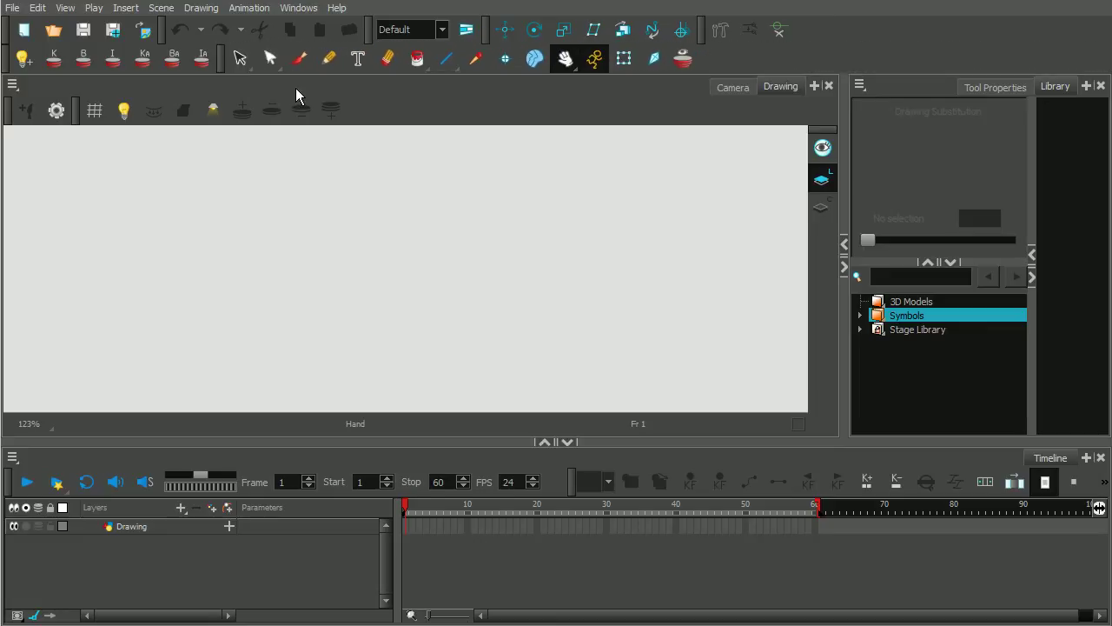
{"action": "left_click_drag", "start_coordinate": [228, 57], "coordinate": [715, 72]}
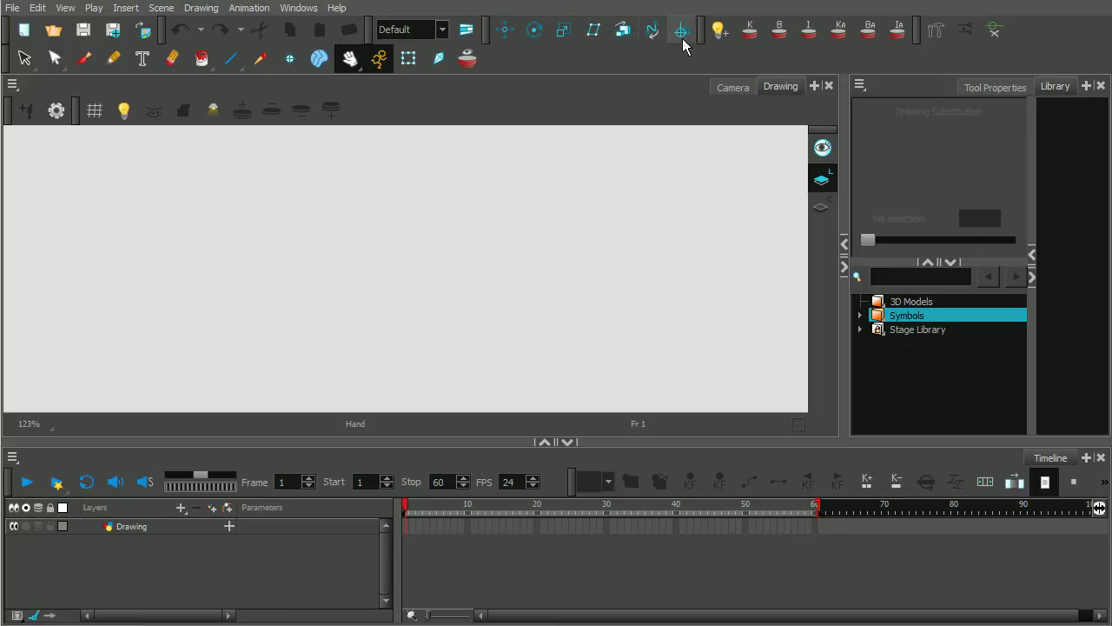
{"action": "left_click_drag", "start_coordinate": [701, 36], "coordinate": [567, 36]}
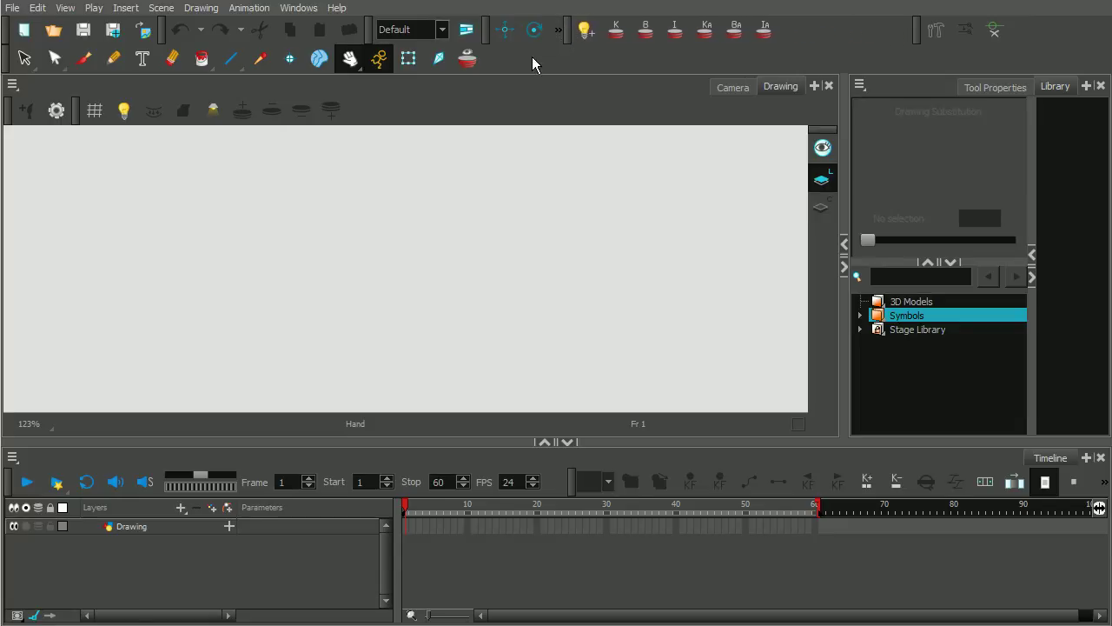
Move the Tools toolbar into the main toolbar row between the Onion Skin and Deformation toolbars, making more room for Deformation
{"action": "left_click_drag", "start_coordinate": [911, 30], "coordinate": [784, 18]}
{"action": "left_click_drag", "start_coordinate": [8, 58], "coordinate": [742, 31]}
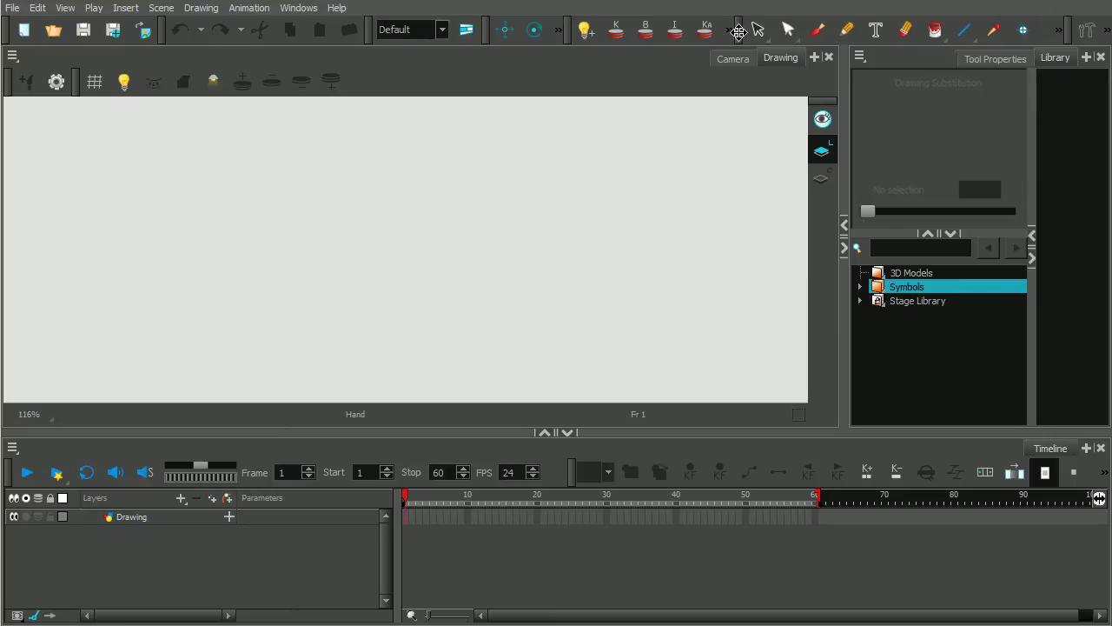
{"action": "left_click_drag", "start_coordinate": [1065, 30], "coordinate": [999, 29]}
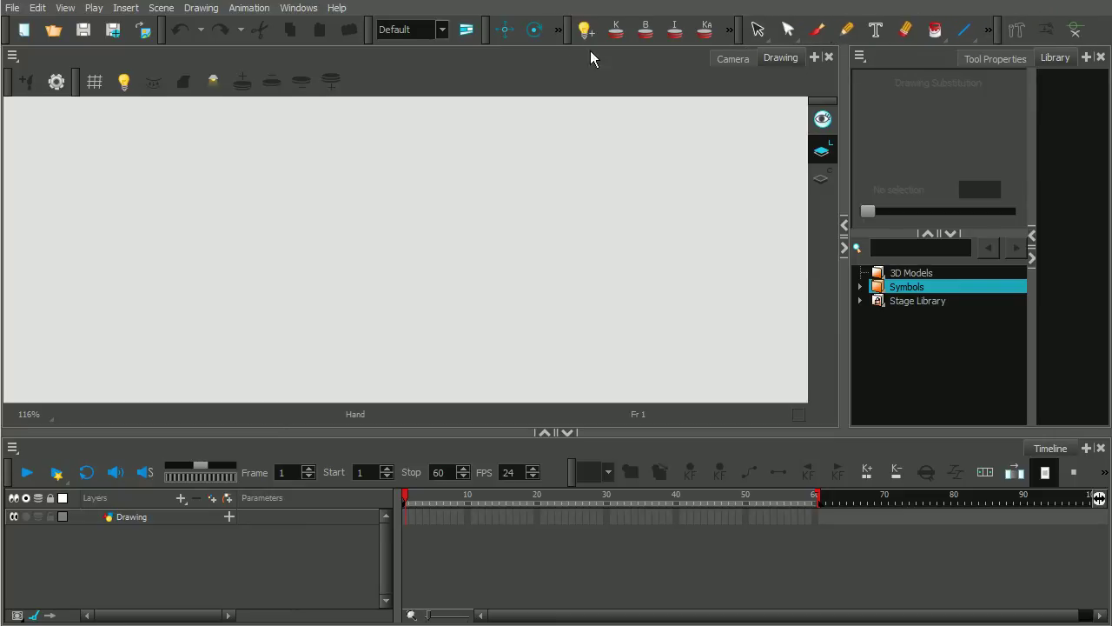
Shift the Onion Skin and Advanced Animation toolbars further left, and expand and collapse the hidden Advanced Animation tools
{"action": "left_click_drag", "start_coordinate": [566, 33], "coordinate": [530, 21]}
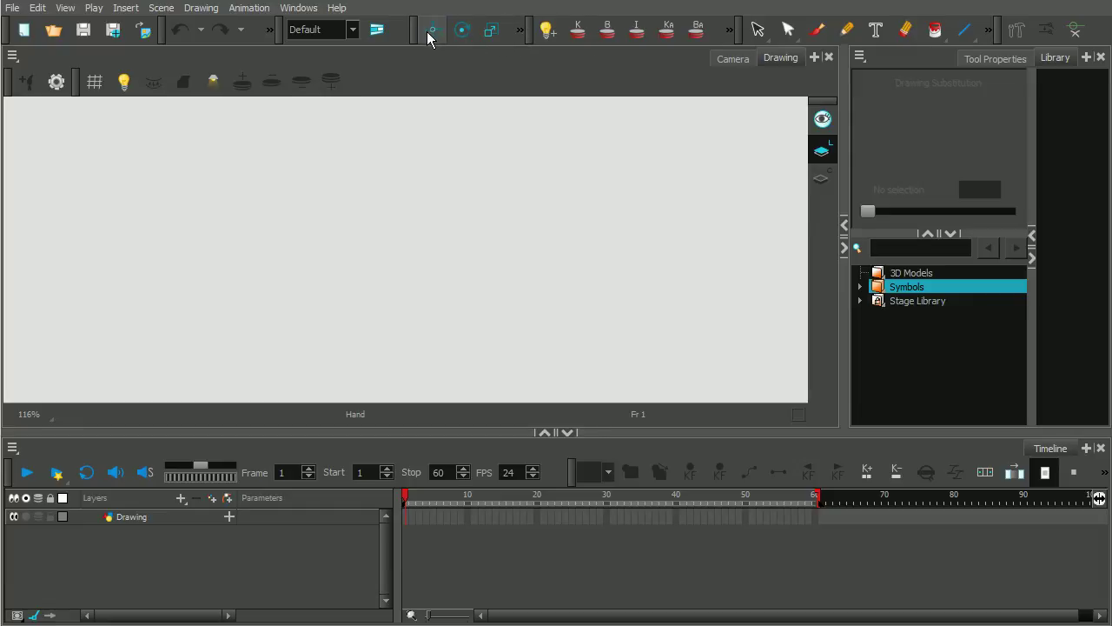
{"action": "left_click", "coordinate": [521, 31]}
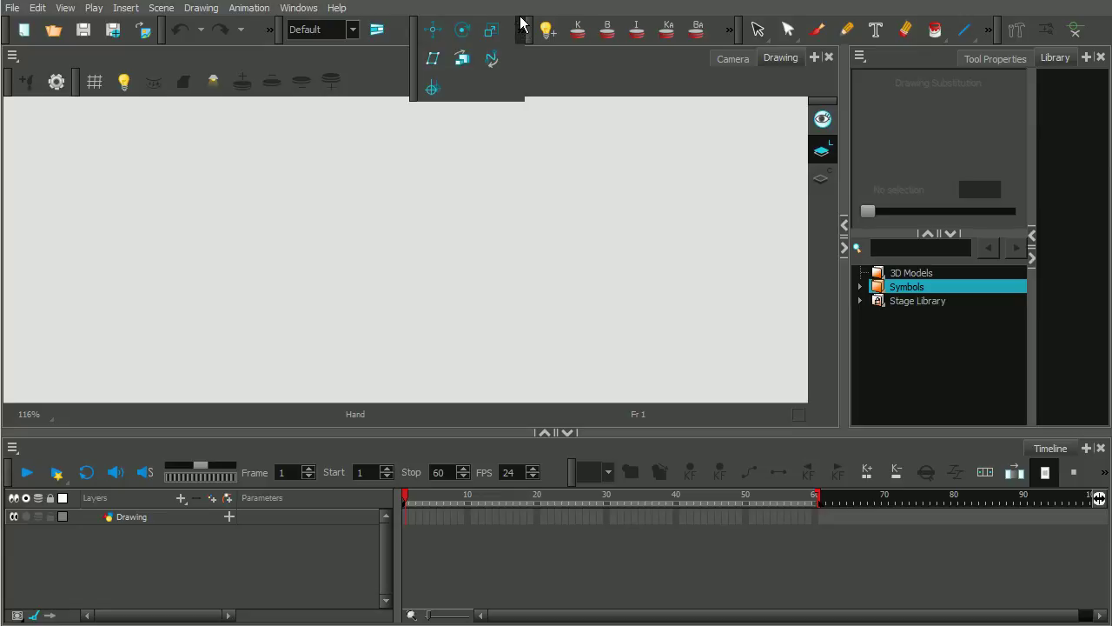
{"action": "left_click_drag", "start_coordinate": [466, 100], "coordinate": [524, 32]}
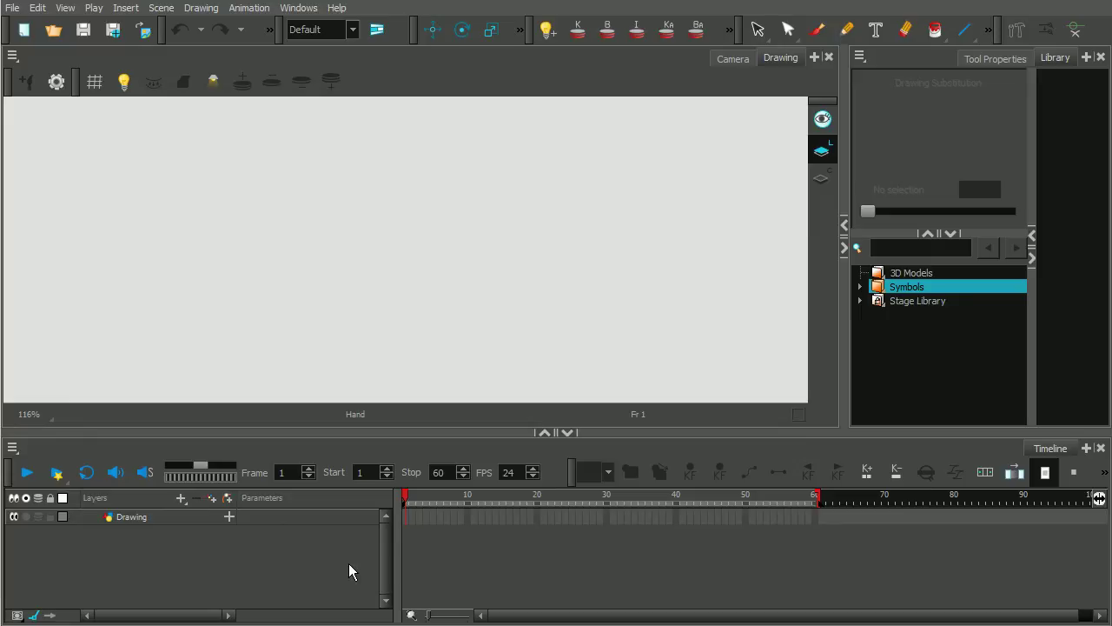
Try to save the current layout as a new workspace named custom
{"action": "left_click", "coordinate": [308, 9]}
{"action": "mouse_move", "coordinate": [318, 43]}
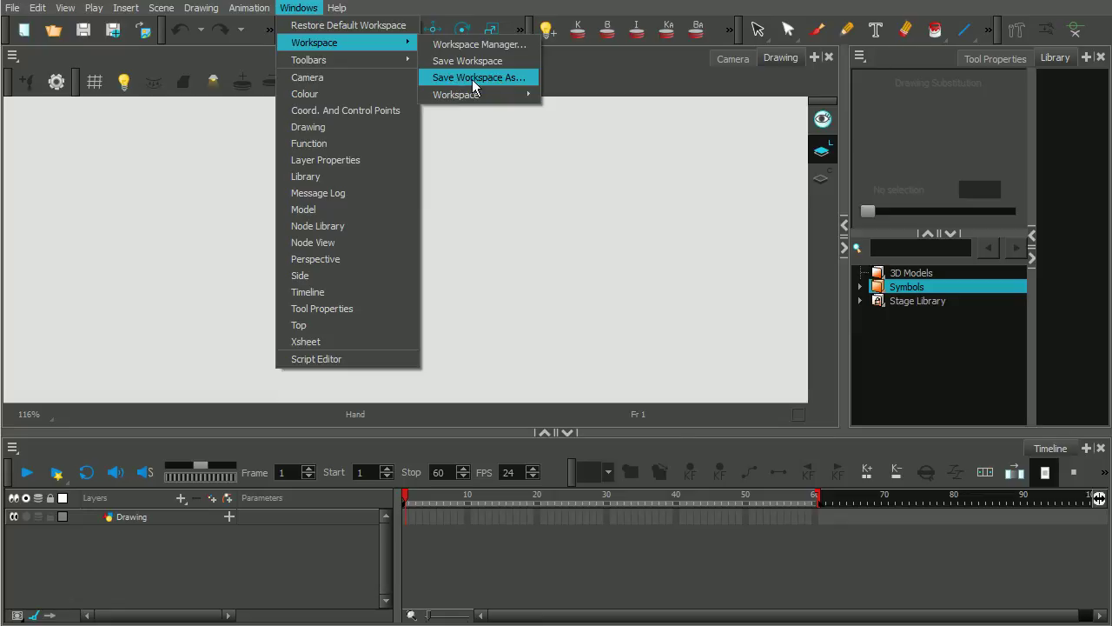
{"action": "left_click", "coordinate": [477, 78]}
{"action": "type", "text": "custom"}
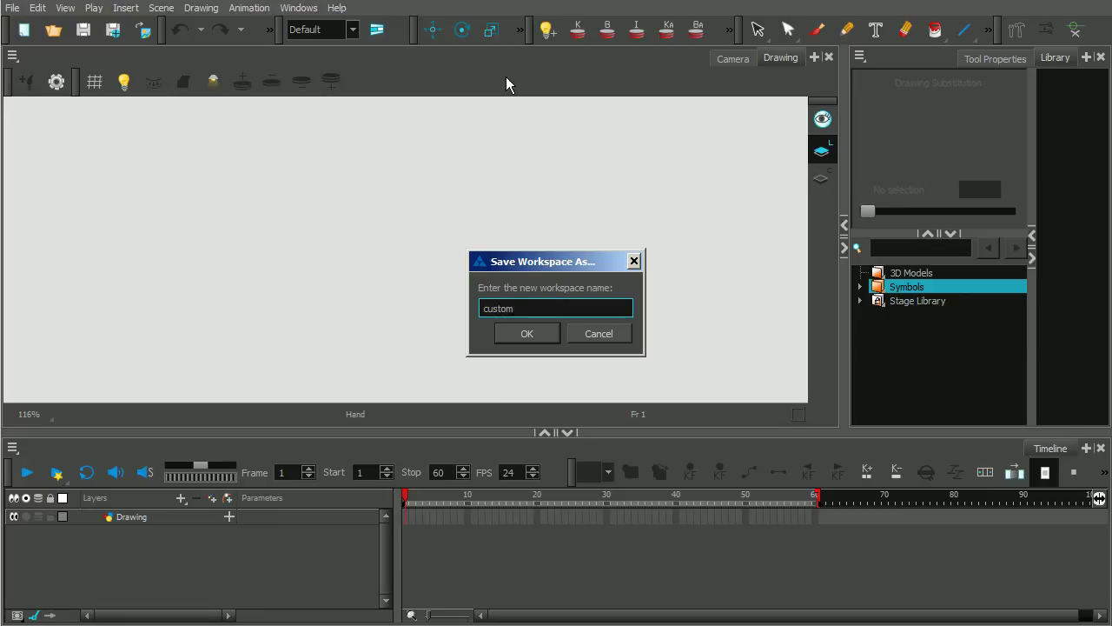
{"action": "left_click", "coordinate": [526, 334]}
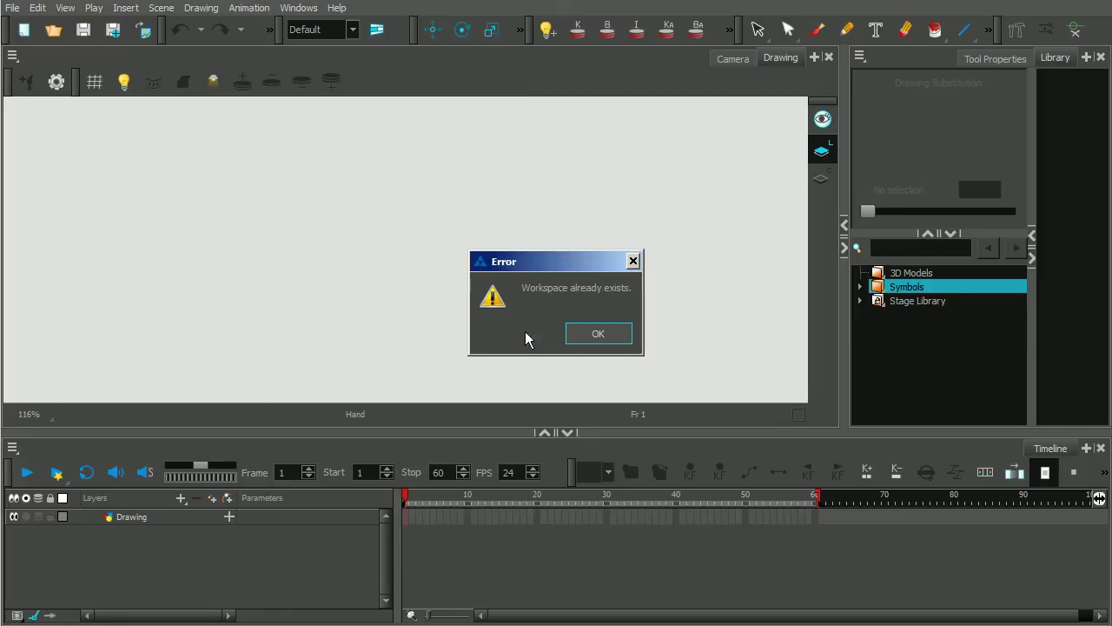
{"action": "left_click", "coordinate": [597, 337]}
Save the current layout as a new workspace named custom2
{"action": "left_click", "coordinate": [315, 11]}
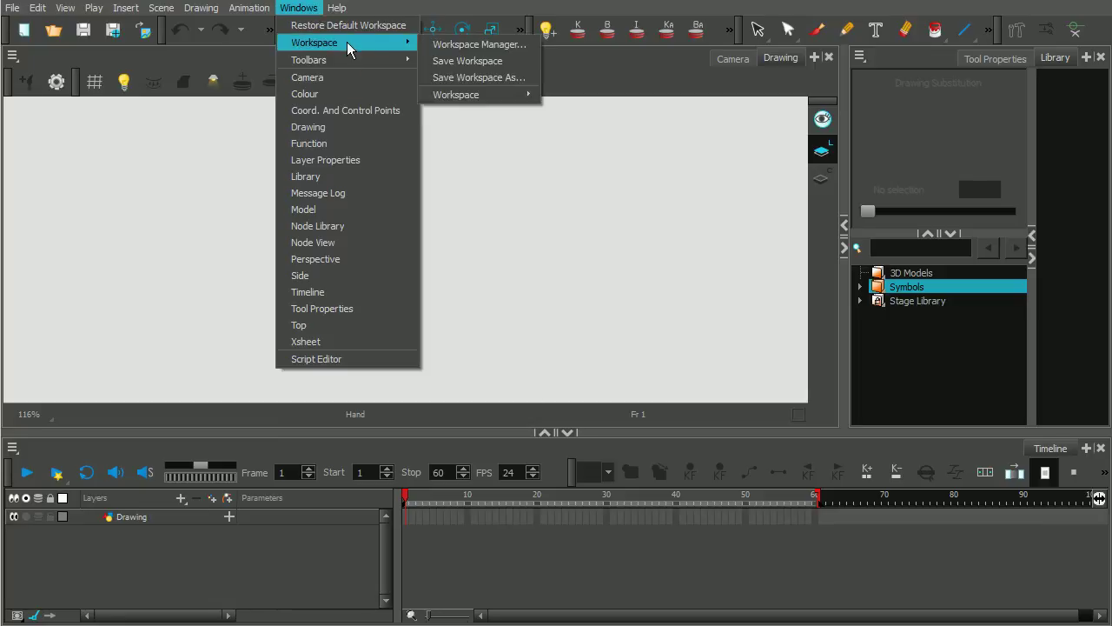
{"action": "left_click", "coordinate": [481, 77]}
{"action": "type", "text": "cus"}
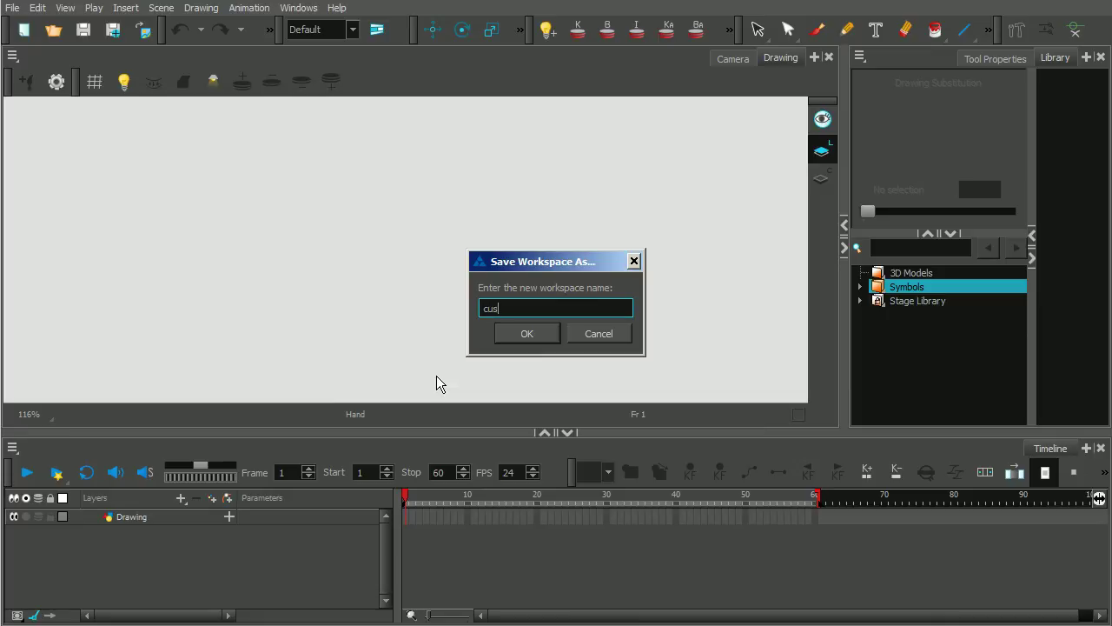
{"action": "type", "text": "tom2"}
{"action": "left_click", "coordinate": [529, 334]}
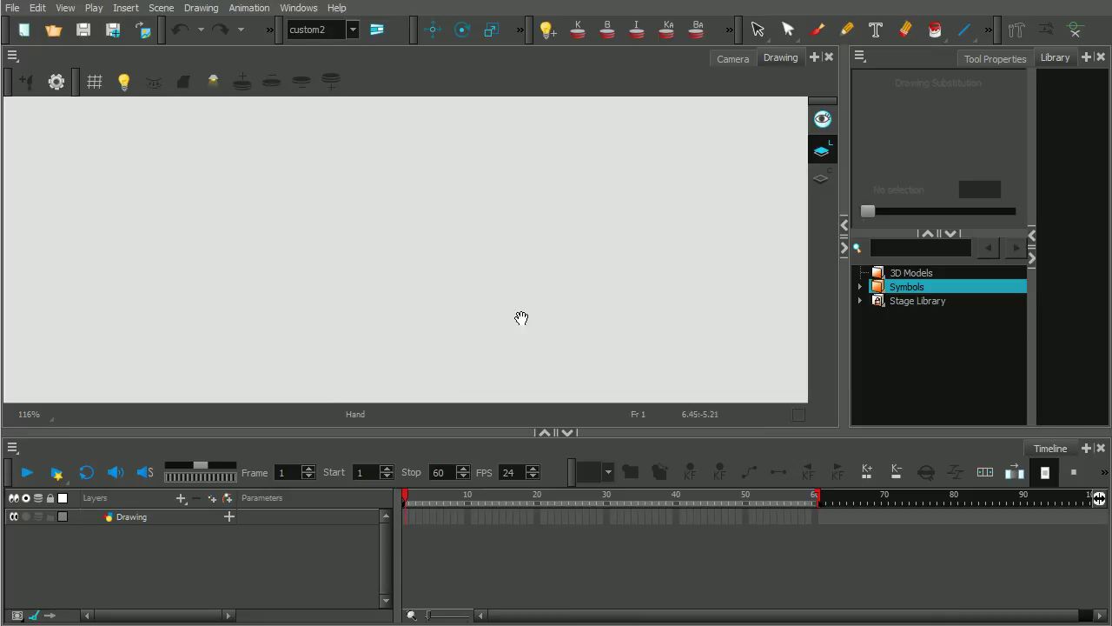
Switch to the custom 3 workspace, and from there to the Scripting workspace
{"action": "left_click", "coordinate": [303, 10]}
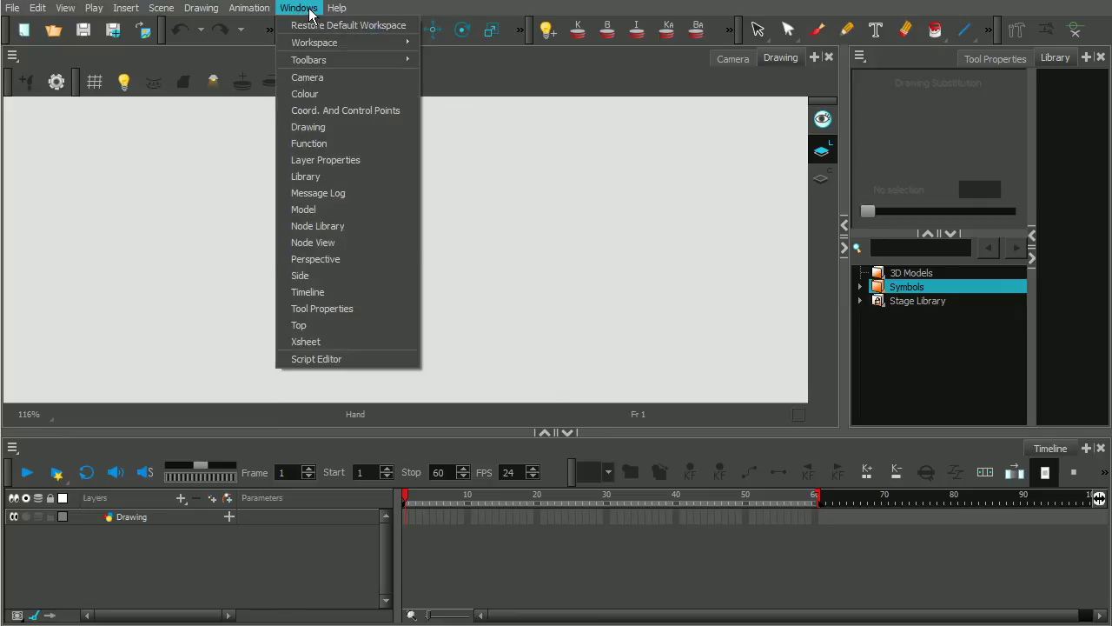
{"action": "mouse_move", "coordinate": [320, 43]}
{"action": "mouse_move", "coordinate": [502, 98]}
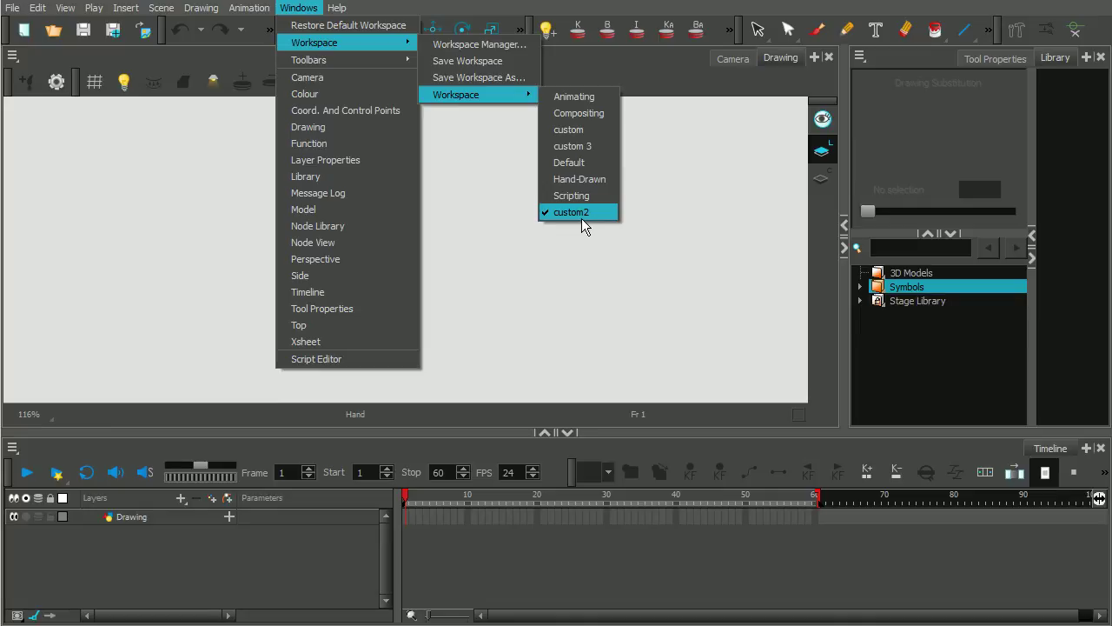
{"action": "left_click", "coordinate": [584, 153]}
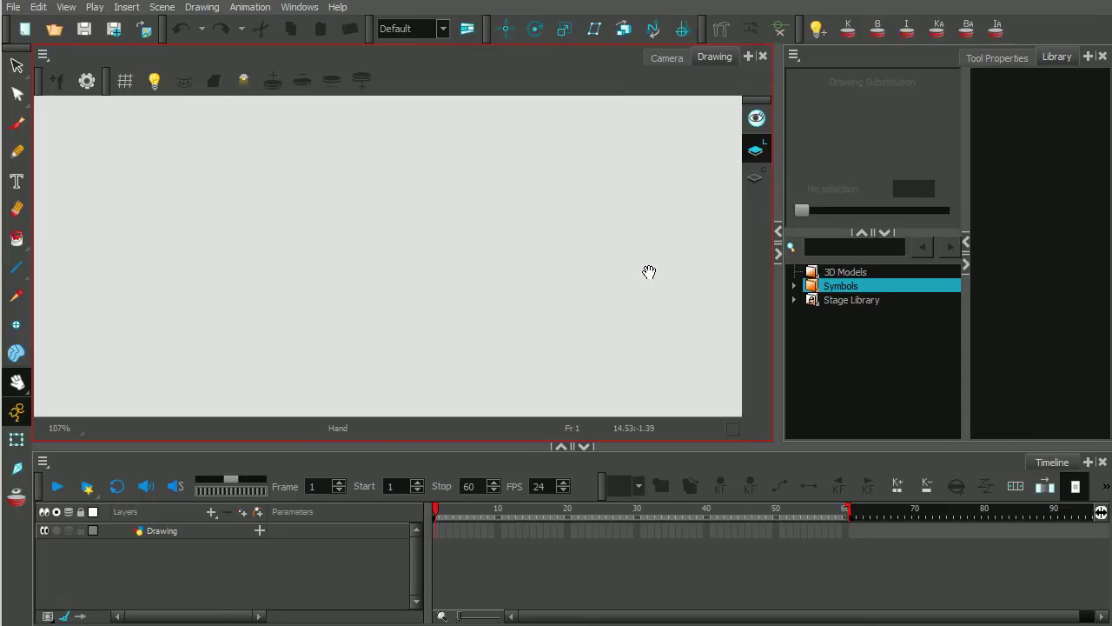
{"action": "left_click", "coordinate": [302, 7]}
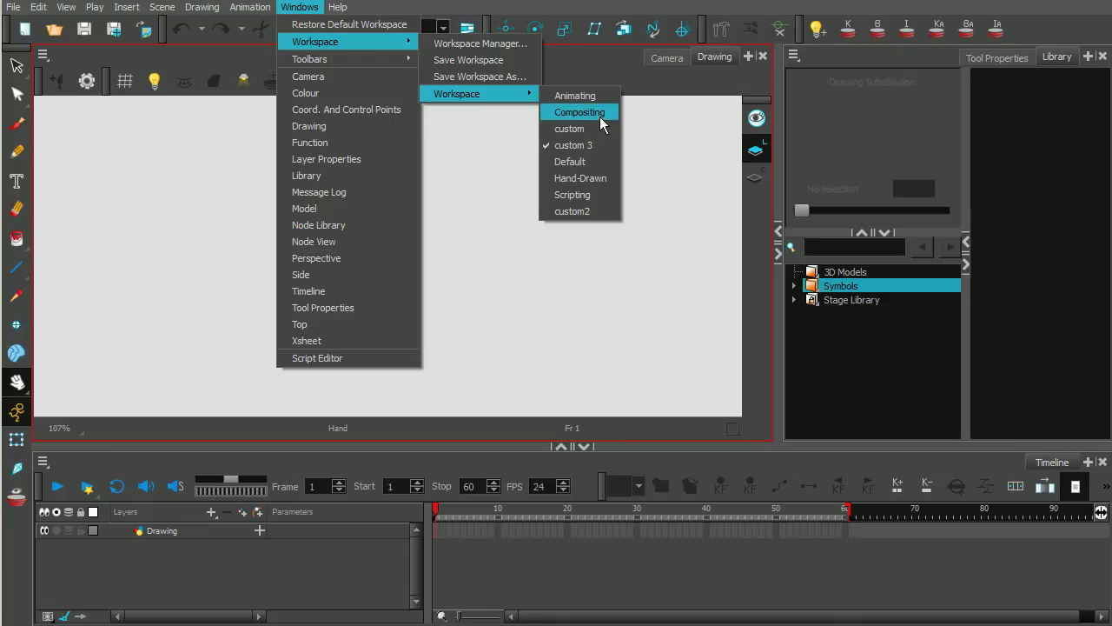
{"action": "left_click", "coordinate": [584, 196]}
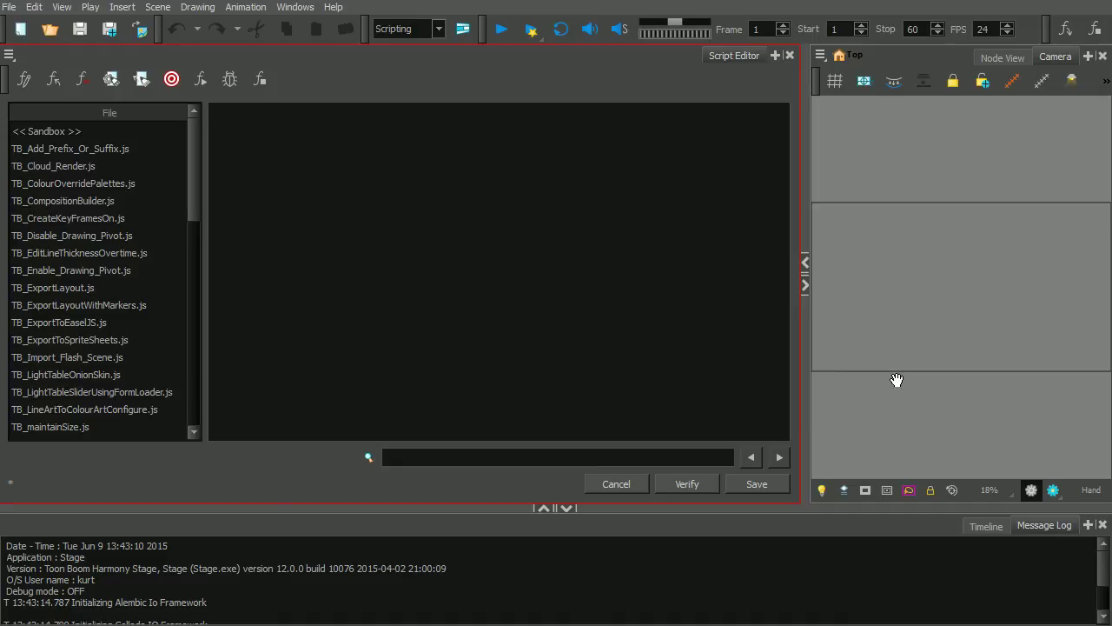
Examine the available workspaces and the toolbar's workspace list in the Workspace Manager, and close it without changes
{"action": "left_click", "coordinate": [302, 9]}
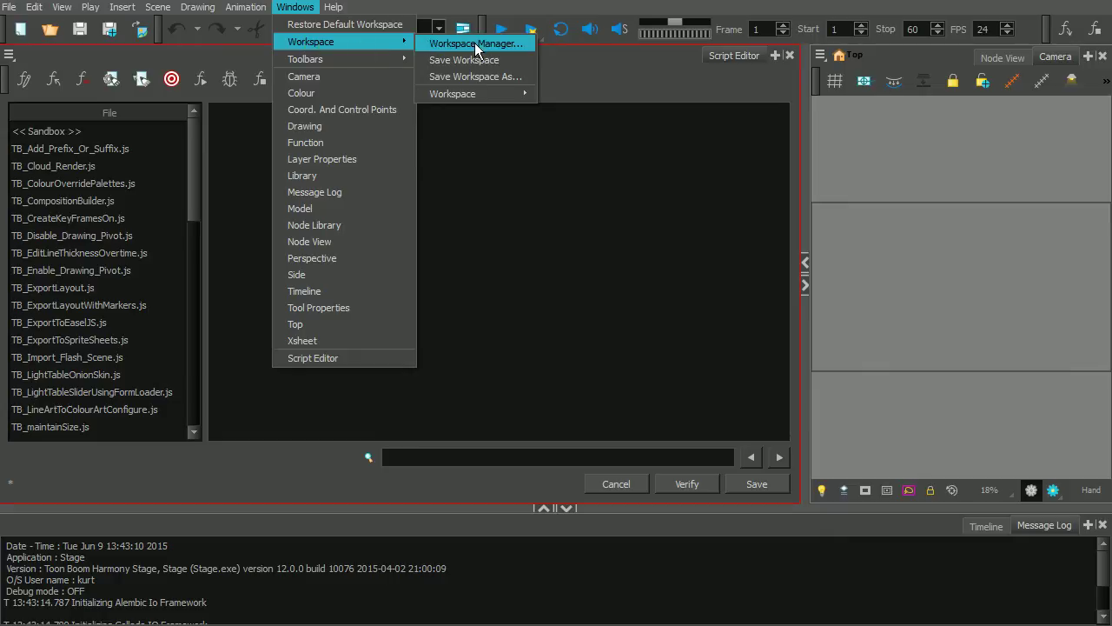
{"action": "left_click", "coordinate": [475, 44]}
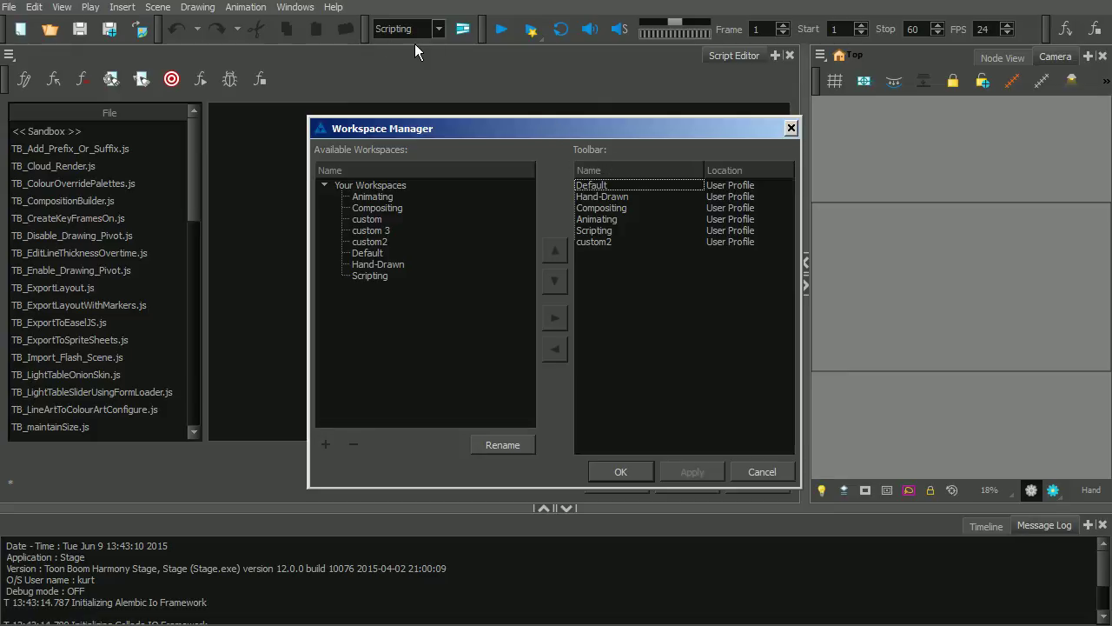
{"action": "left_click", "coordinate": [738, 473]}
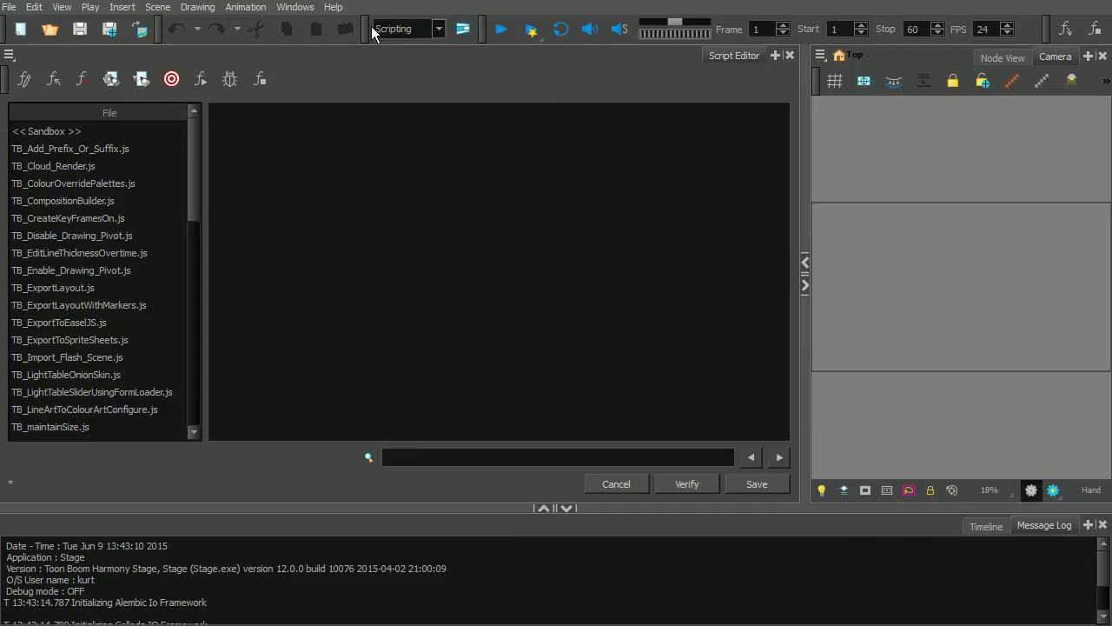
{"action": "left_click", "coordinate": [306, 8]}
{"action": "mouse_move", "coordinate": [327, 61]}
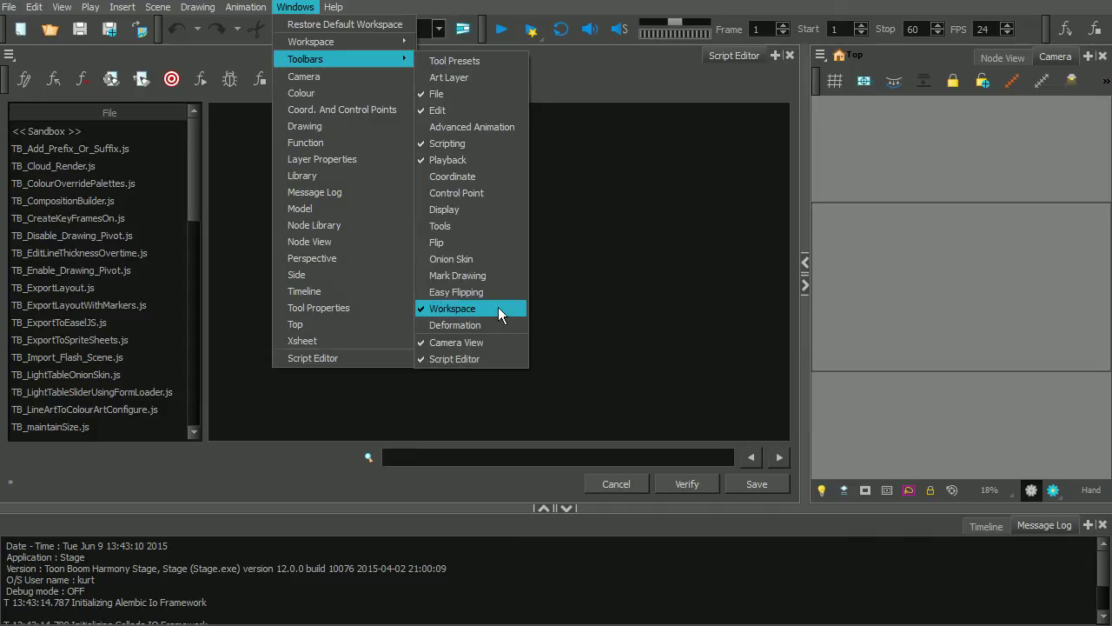
{"action": "left_click", "coordinate": [702, 130]}
Delete the custom 3 workspace from the available workspaces in the Workspace Manager
{"action": "left_click", "coordinate": [296, 8]}
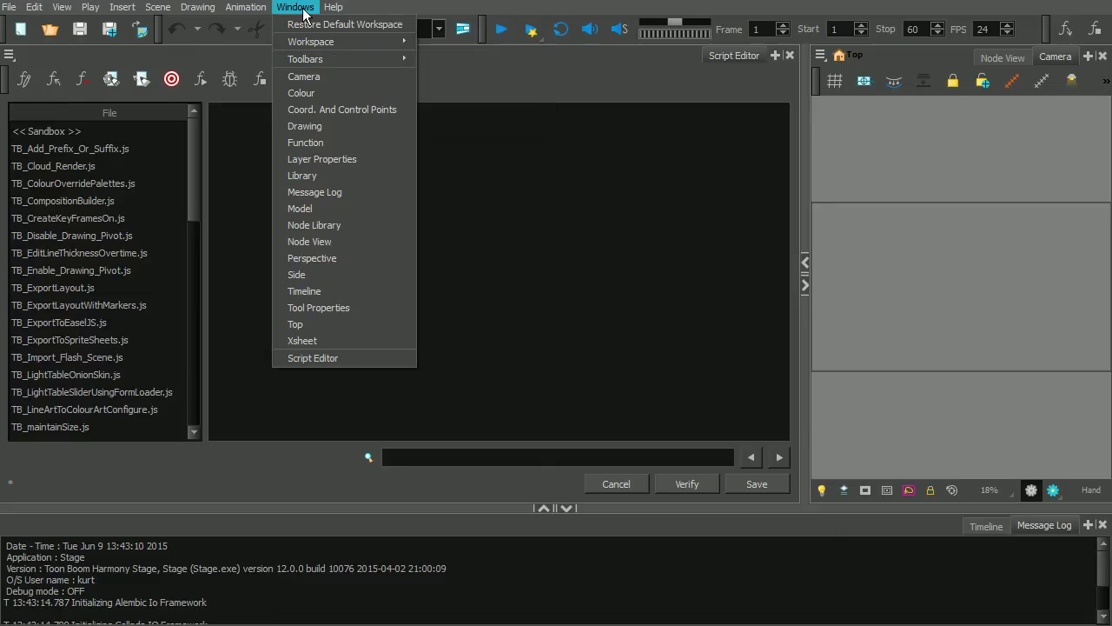
{"action": "mouse_move", "coordinate": [383, 42]}
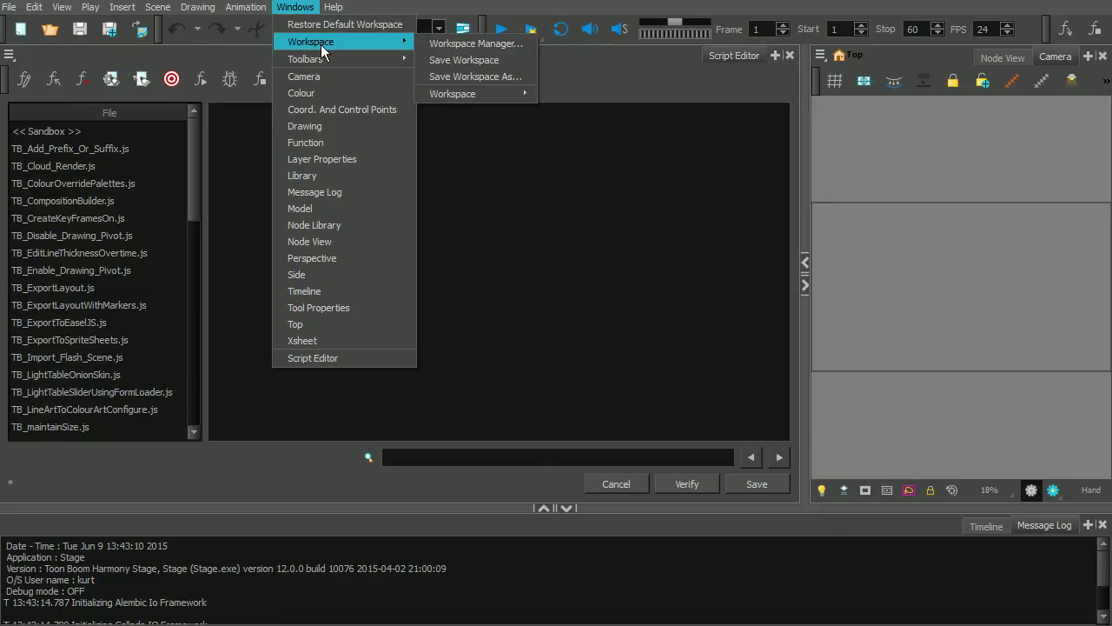
{"action": "left_click", "coordinate": [491, 44]}
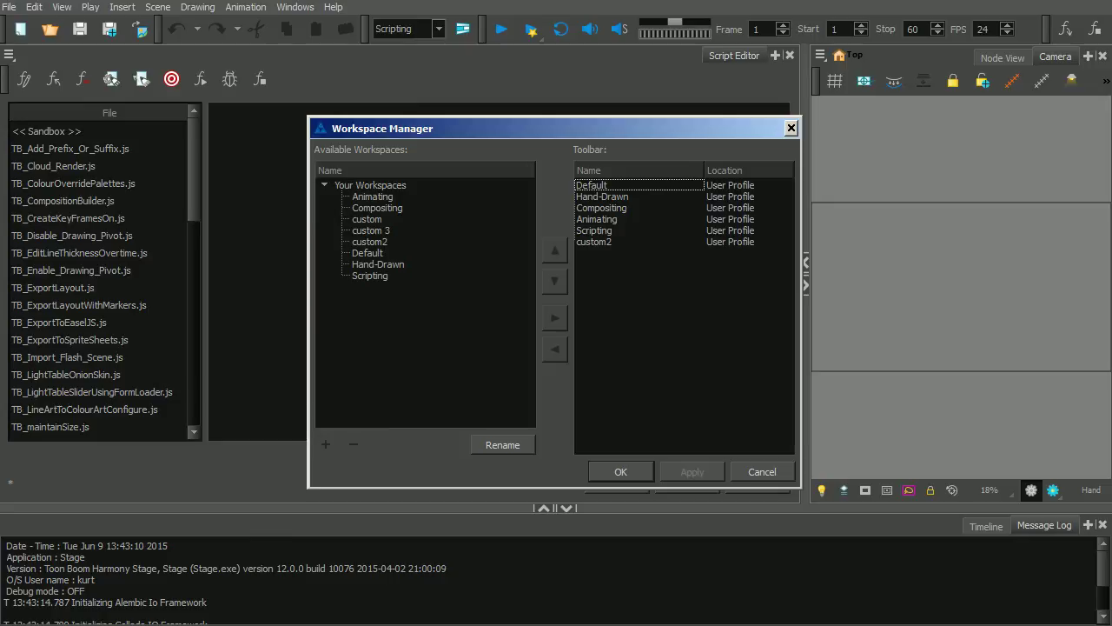
{"action": "left_click", "coordinate": [376, 219]}
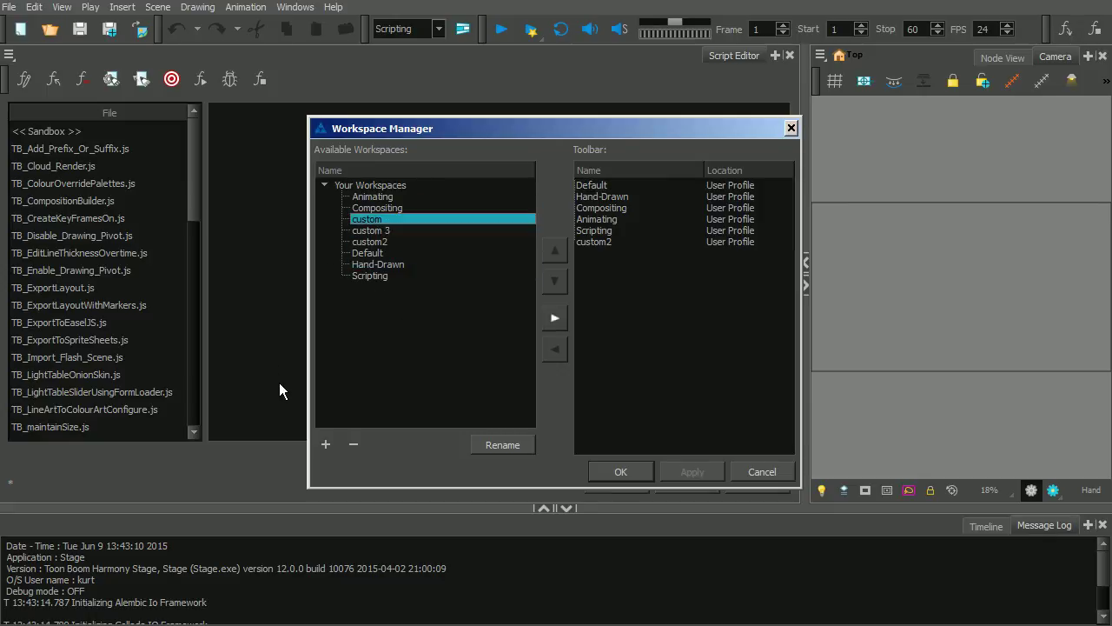
{"action": "left_click", "coordinate": [387, 230]}
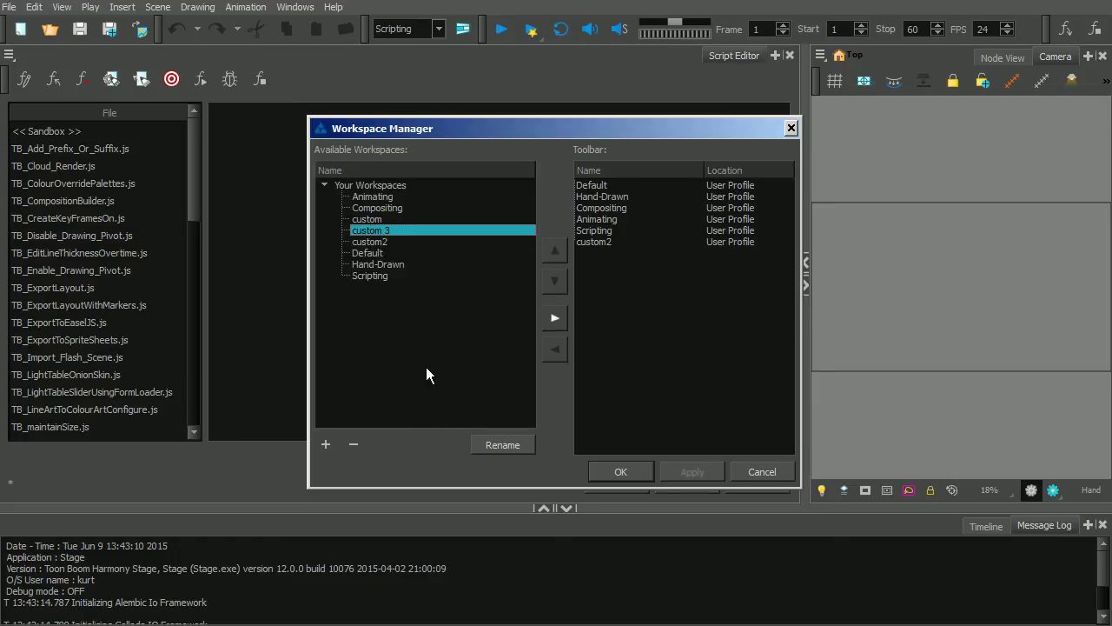
{"action": "left_click", "coordinate": [353, 445]}
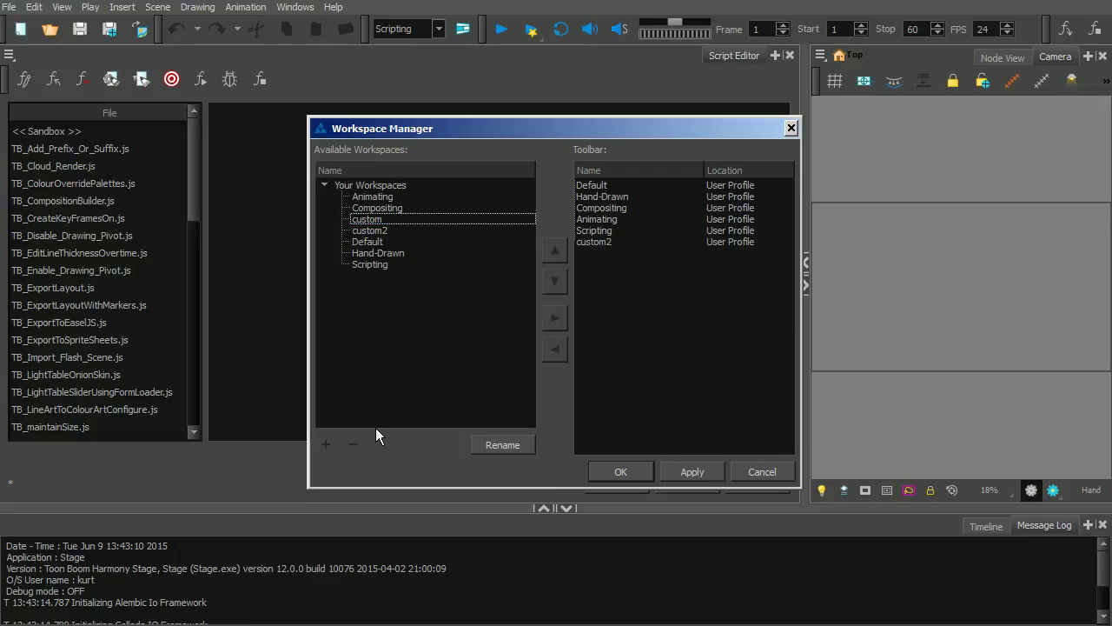
Add a new workspace in the Workspace Manager, rename it animate1, and confirm the changes
{"action": "left_click", "coordinate": [381, 219]}
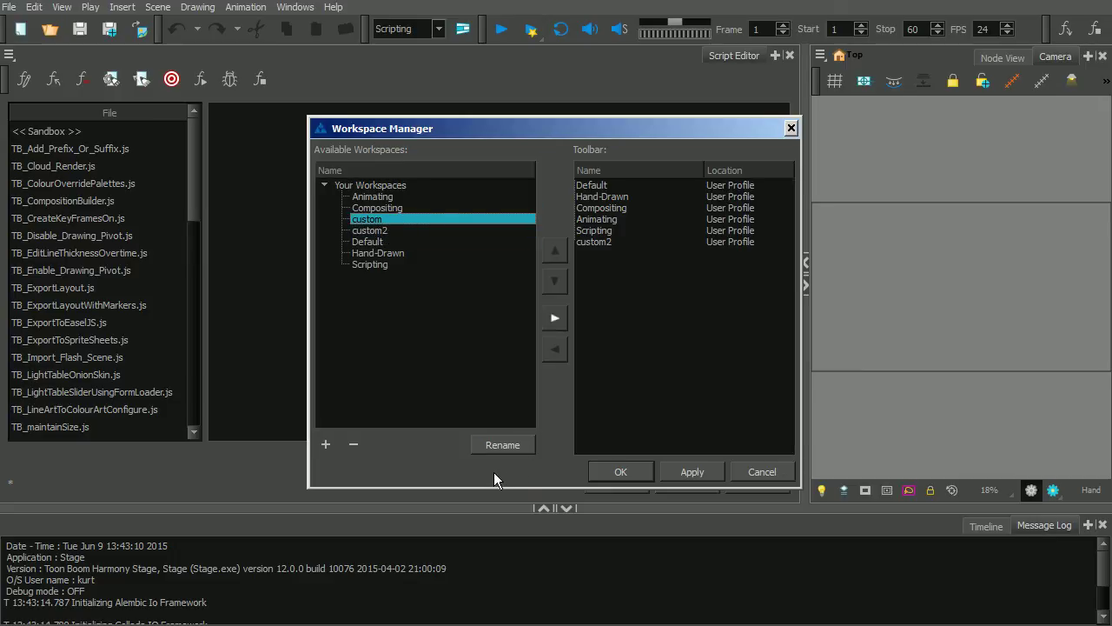
{"action": "left_click", "coordinate": [325, 444]}
{"action": "left_click", "coordinate": [383, 275]}
{"action": "left_click", "coordinate": [511, 446]}
{"action": "left_click", "coordinate": [396, 276]}
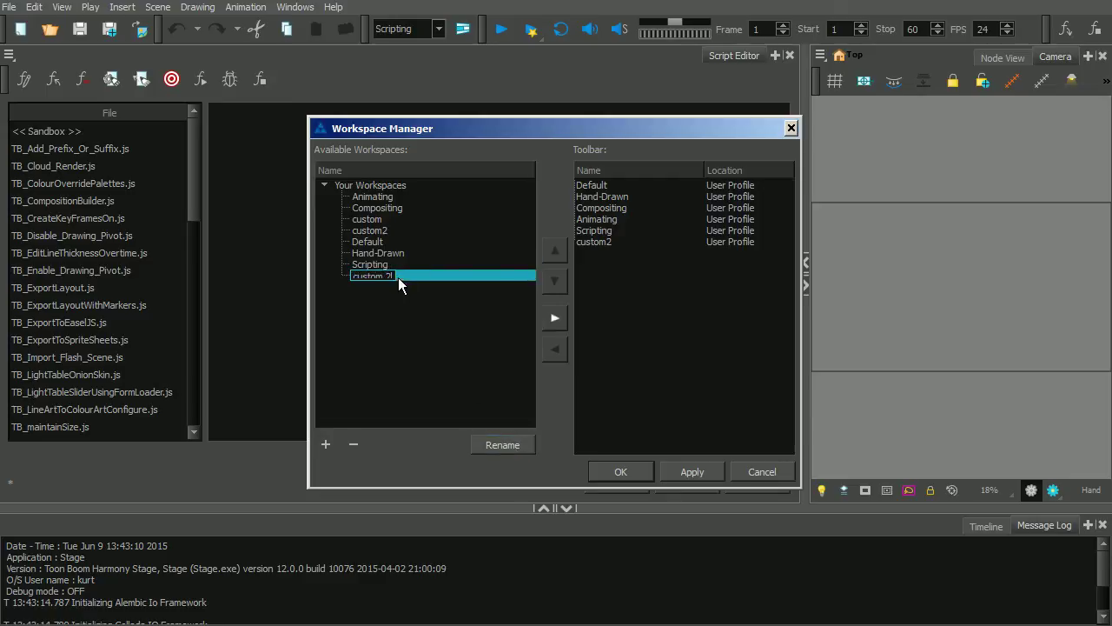
{"action": "key", "text": "BackSpace"}
{"action": "key", "text": "BackSpace"}
{"action": "key", "text": "BackSpace"}
{"action": "key", "text": "BackSpace"}
{"action": "key", "text": "BackSpace"}
{"action": "key", "text": "BackSpace"}
{"action": "key", "text": "BackSpace"}
{"action": "key", "text": "BackSpace"}
{"action": "type", "text": "animate 1"}
{"action": "key", "text": "Return"}
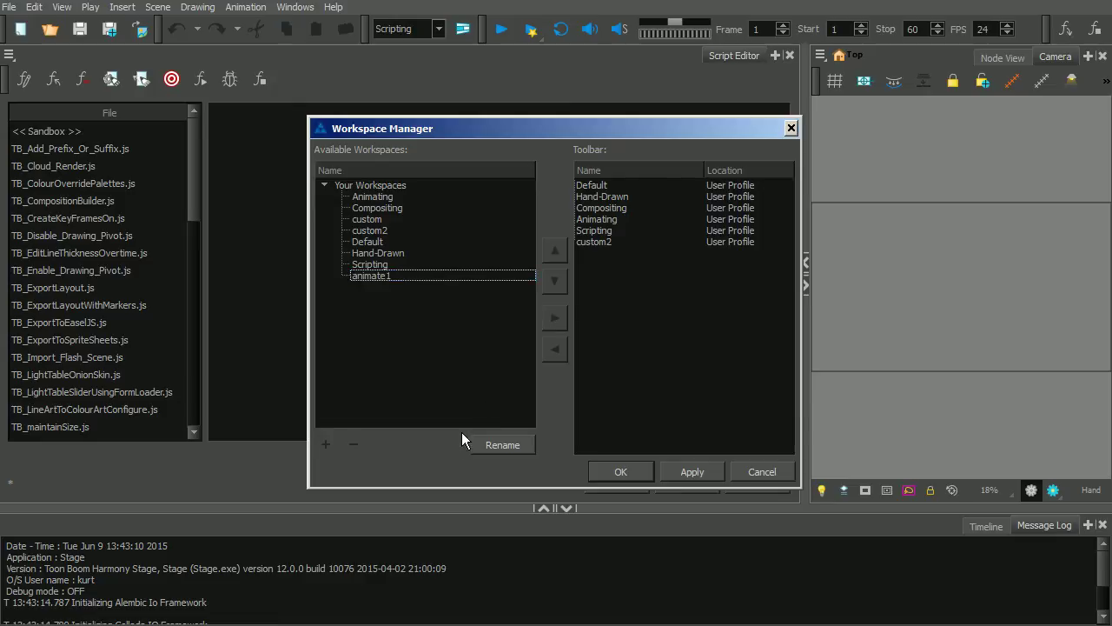
{"action": "left_click", "coordinate": [404, 275]}
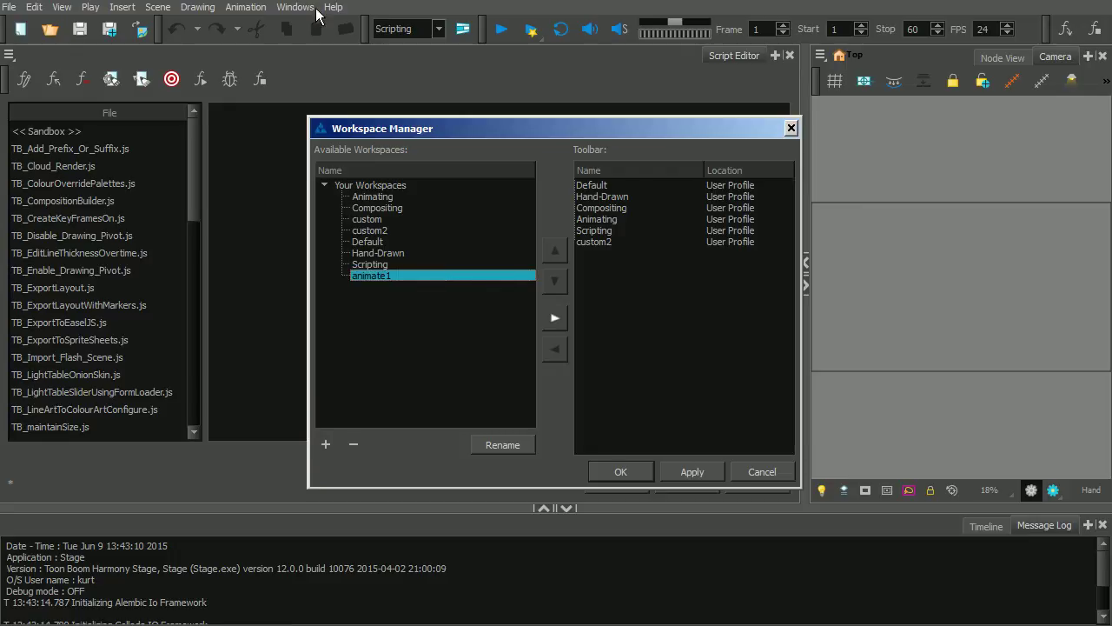
{"action": "left_click", "coordinate": [626, 471]}
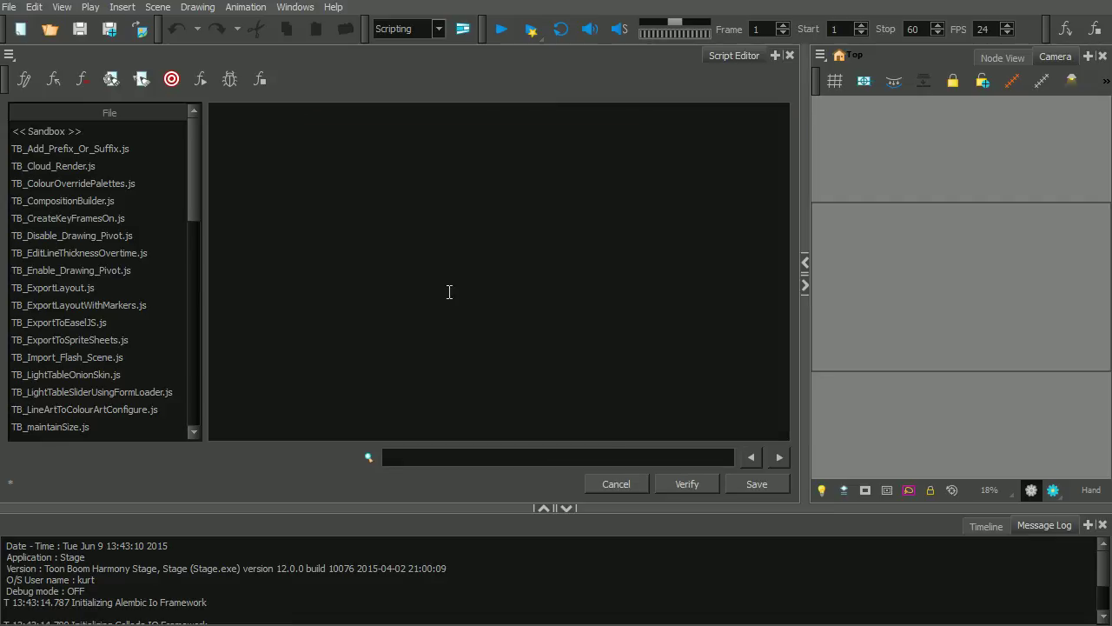
Compare the full list of available workspaces with the shorter list offered by the Workspace toolbar
{"action": "left_click", "coordinate": [278, 13]}
{"action": "mouse_move", "coordinate": [317, 40]}
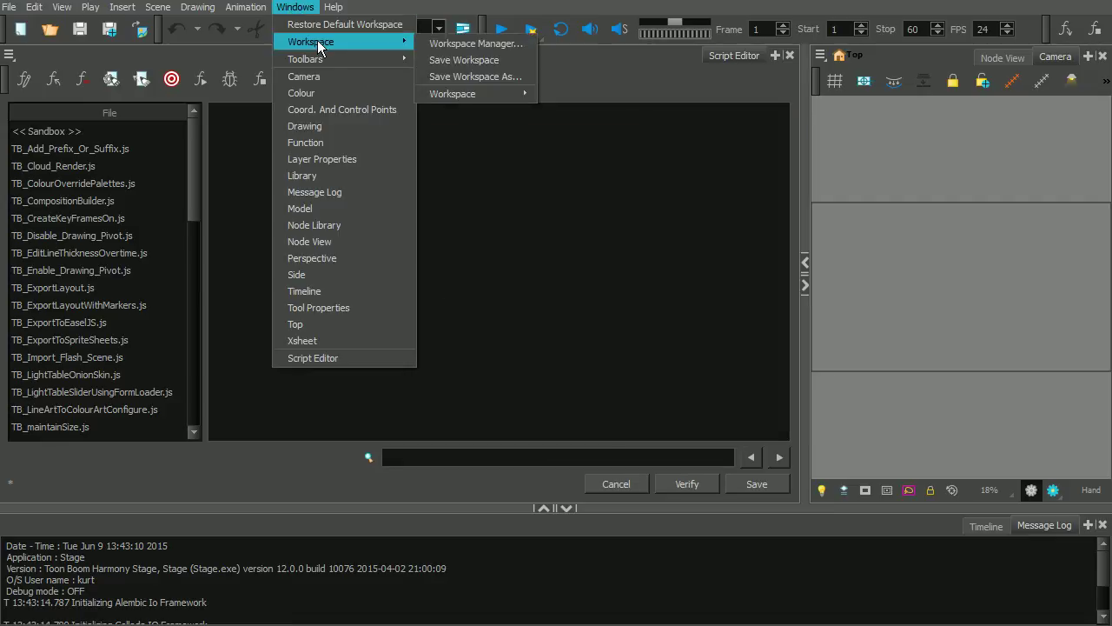
{"action": "mouse_move", "coordinate": [499, 94]}
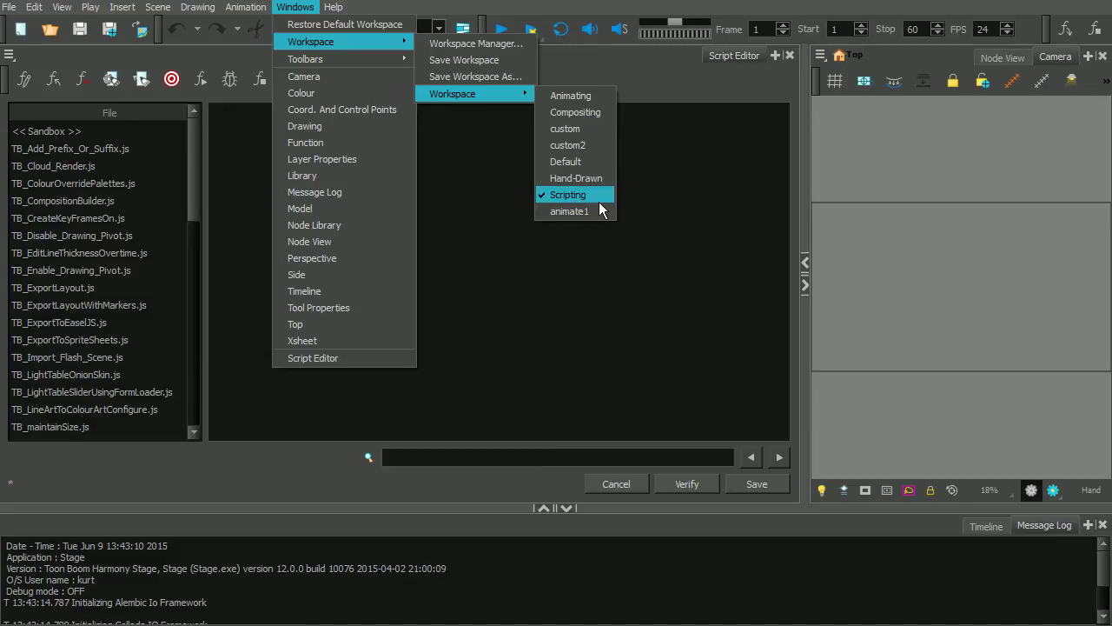
{"action": "left_click", "coordinate": [437, 32]}
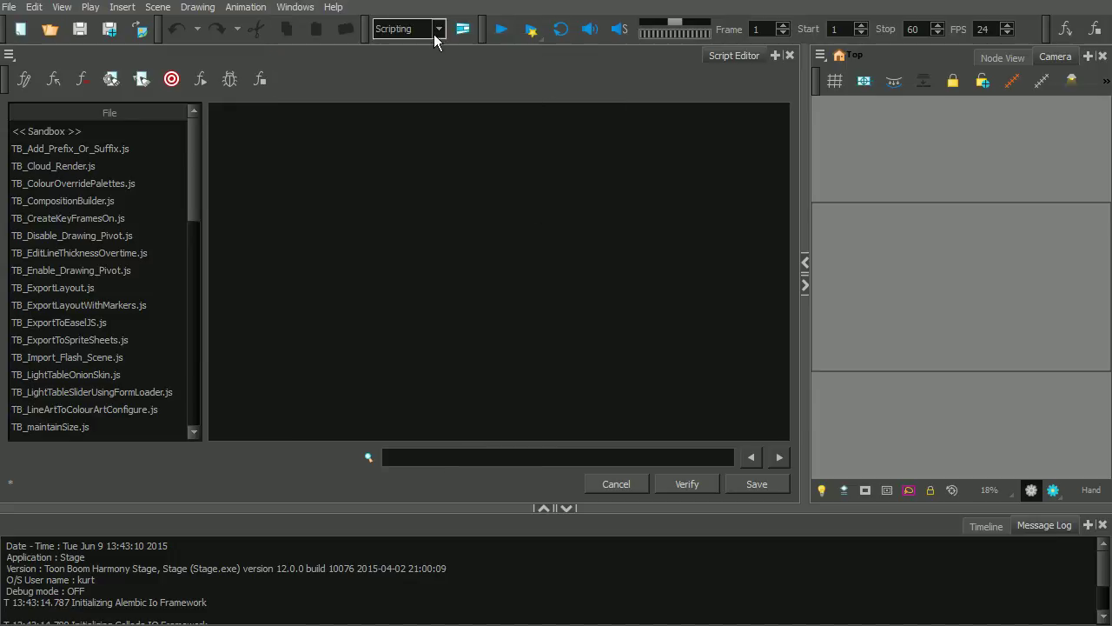
{"action": "left_click", "coordinate": [440, 30]}
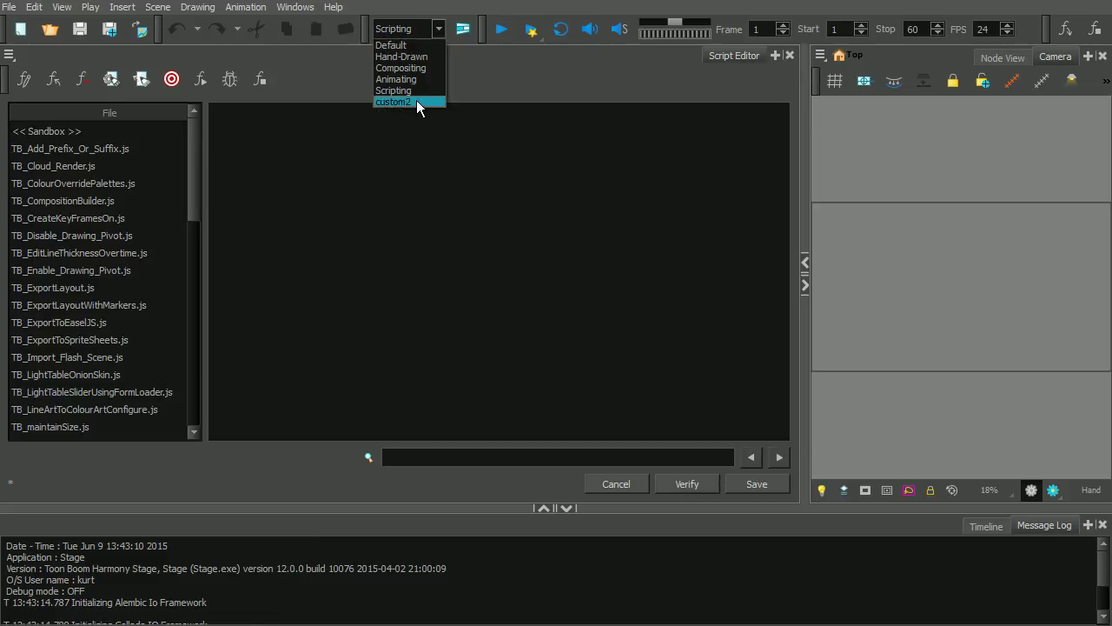
{"action": "left_click", "coordinate": [296, 7]}
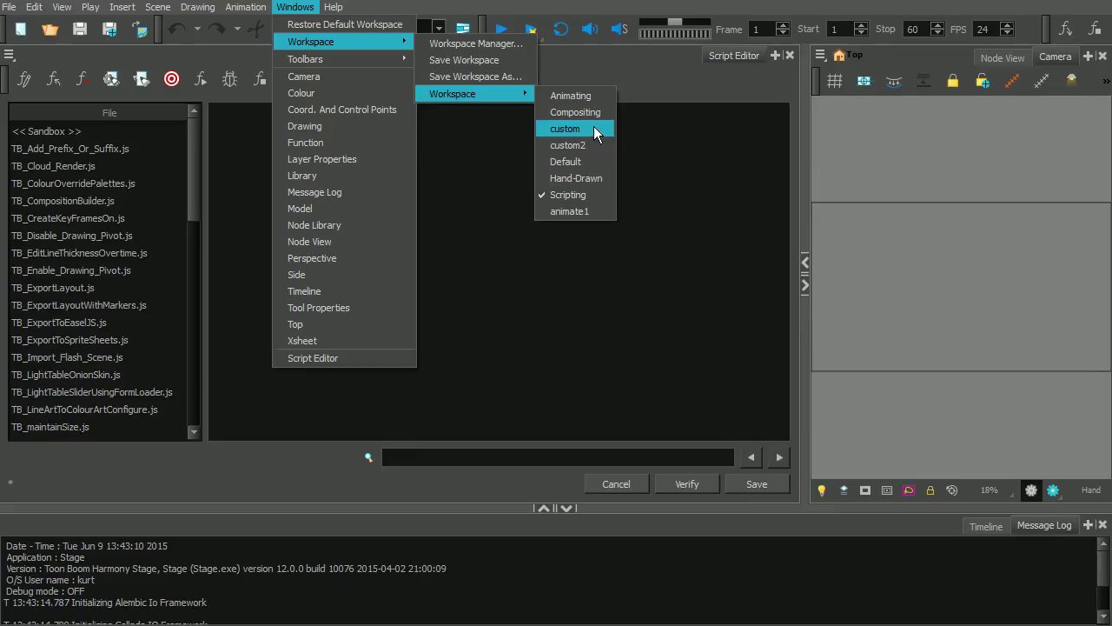
{"action": "left_click", "coordinate": [439, 29]}
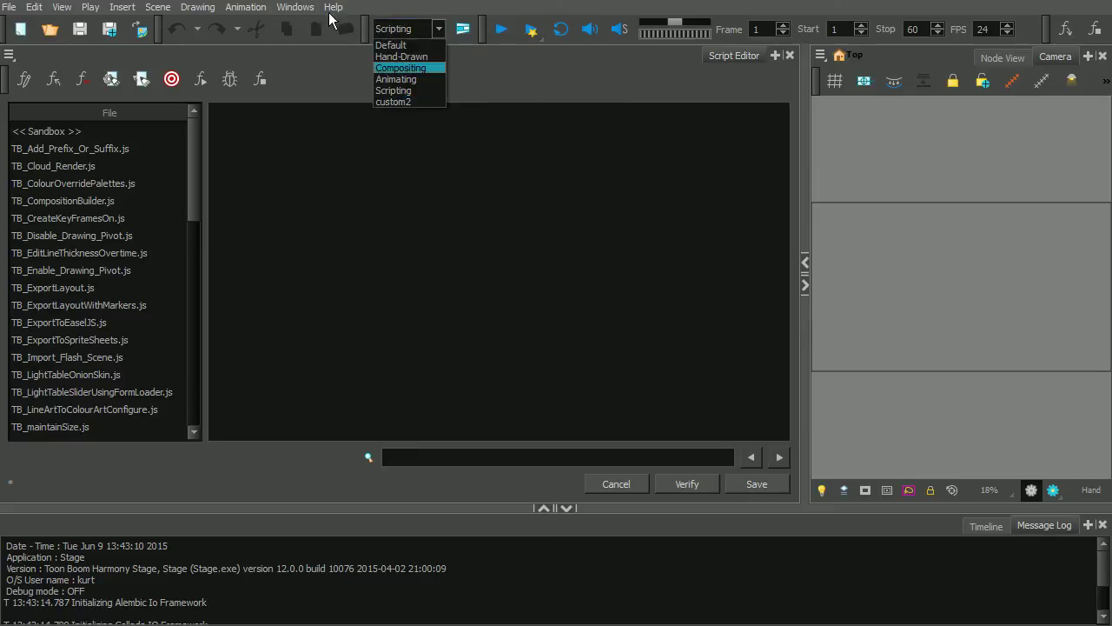
{"action": "left_click", "coordinate": [444, 29]}
{"action": "left_click", "coordinate": [441, 29]}
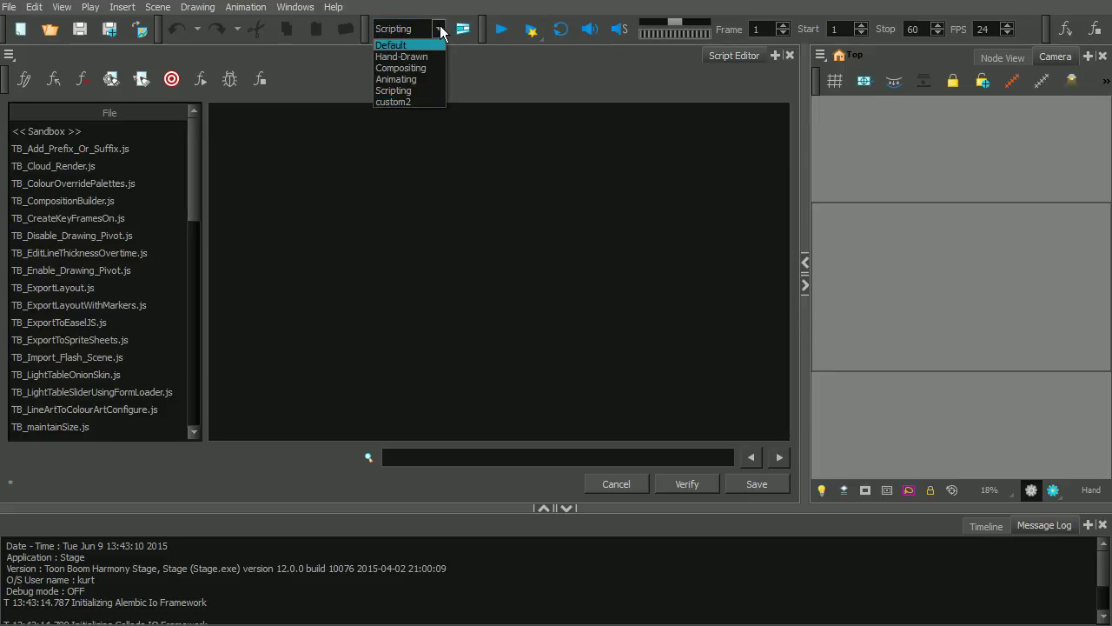
{"action": "left_click", "coordinate": [441, 28]}
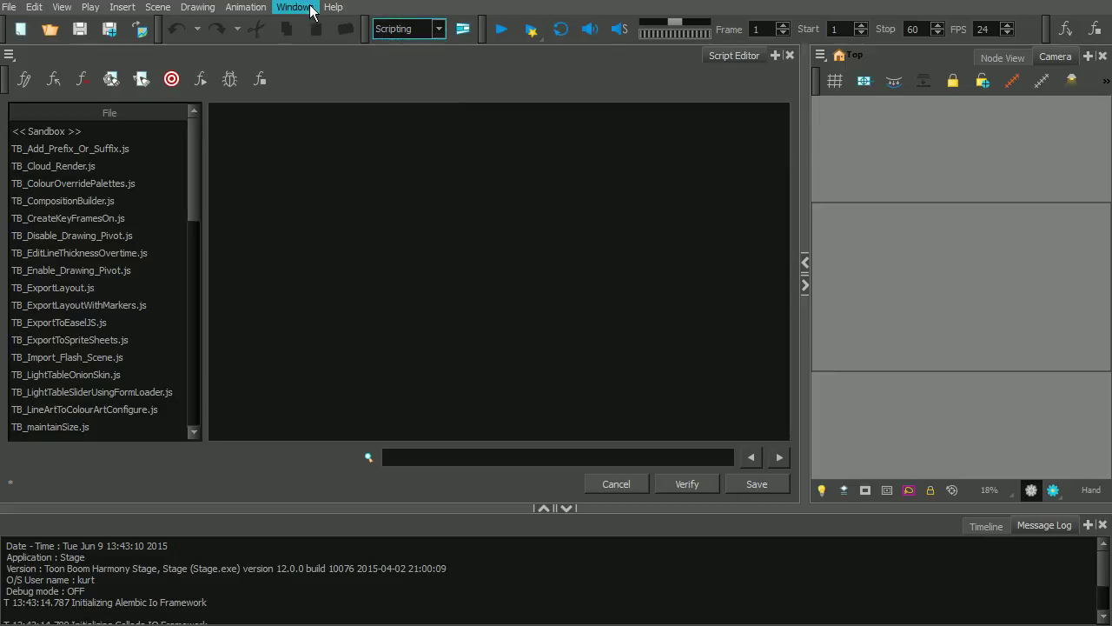
Add the animate1 and custom workspaces to the toolbar's workspace list in the Workspace Manager
{"action": "left_click", "coordinate": [310, 8]}
{"action": "mouse_move", "coordinate": [353, 39]}
{"action": "left_click", "coordinate": [479, 45]}
{"action": "left_click", "coordinate": [389, 276]}
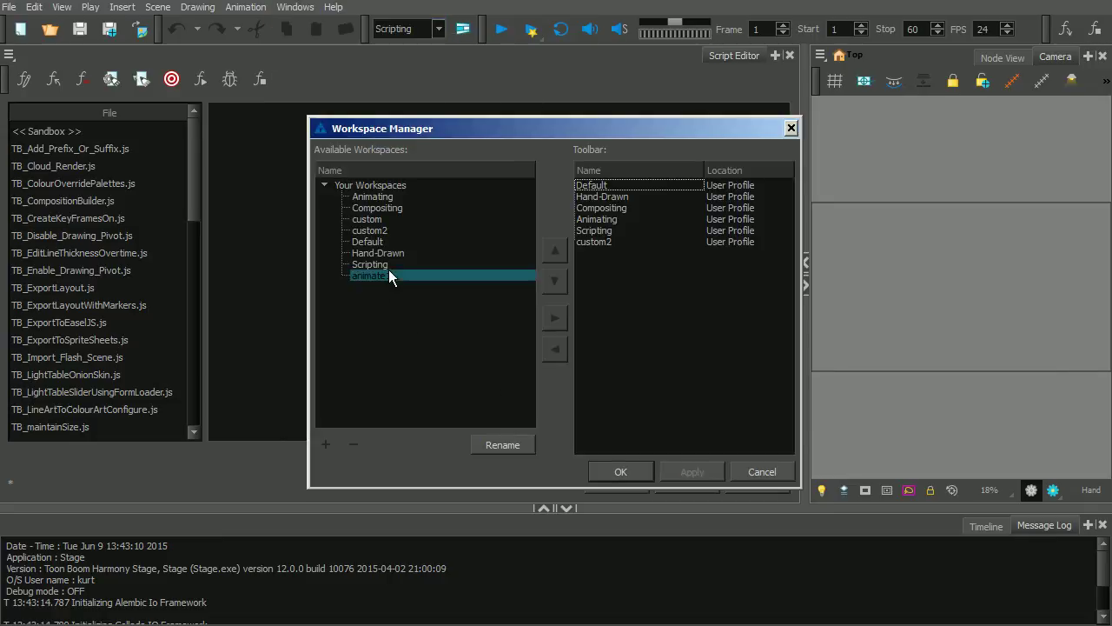
{"action": "left_click", "coordinate": [556, 318]}
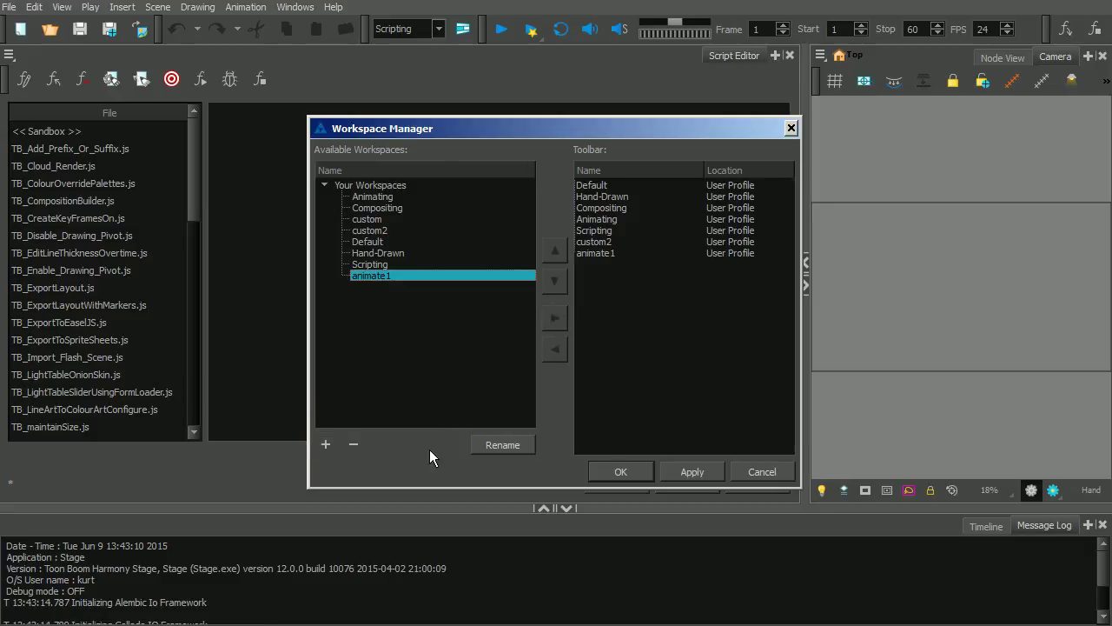
{"action": "left_click", "coordinate": [379, 211]}
{"action": "left_click", "coordinate": [380, 218]}
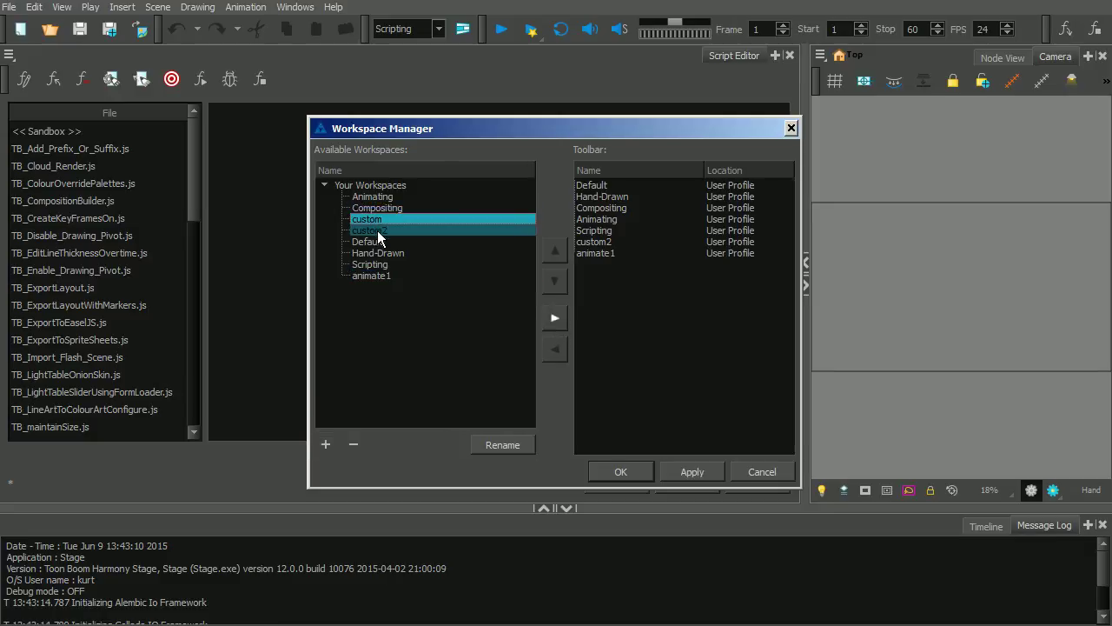
{"action": "left_click", "coordinate": [554, 317]}
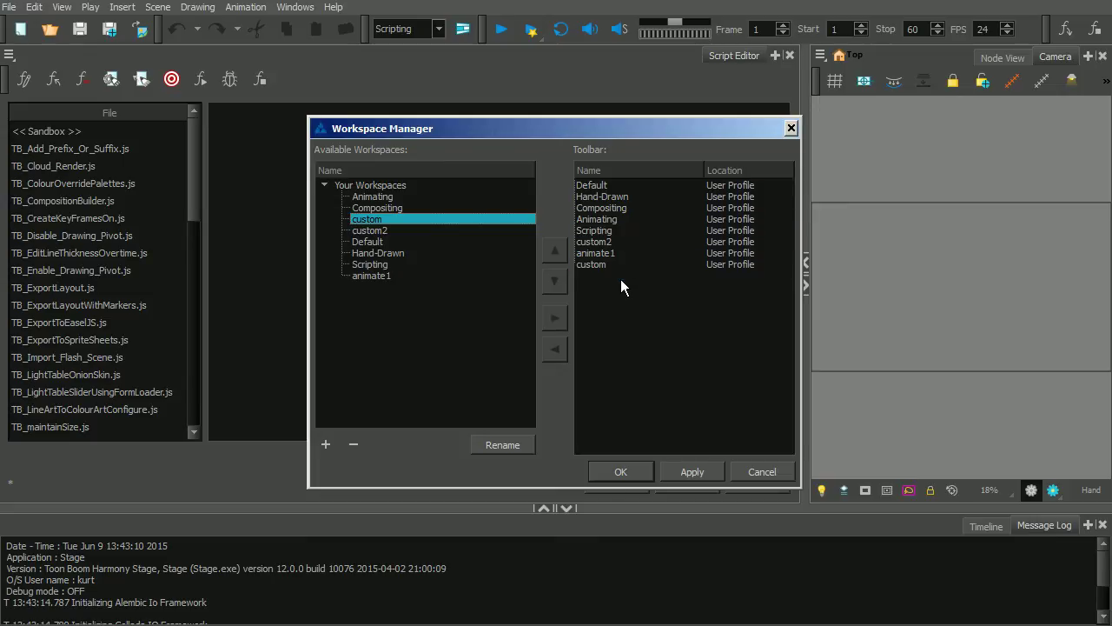
Remove the Hand-Drawn workspace from the toolbar's workspace list and add it back
{"action": "left_click", "coordinate": [634, 196]}
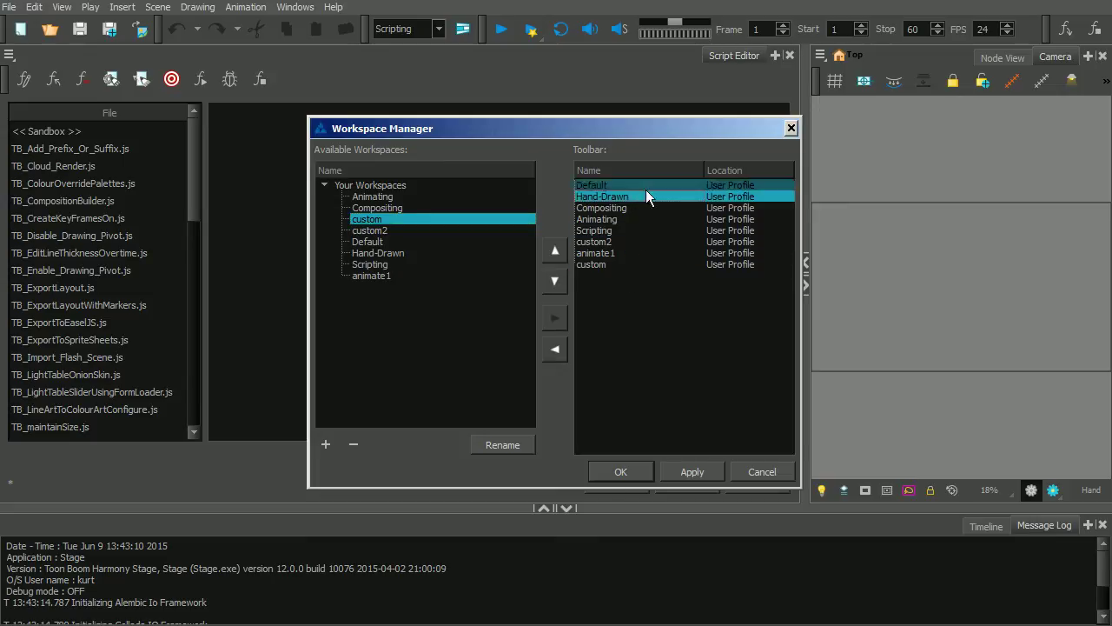
{"action": "left_click", "coordinate": [556, 350]}
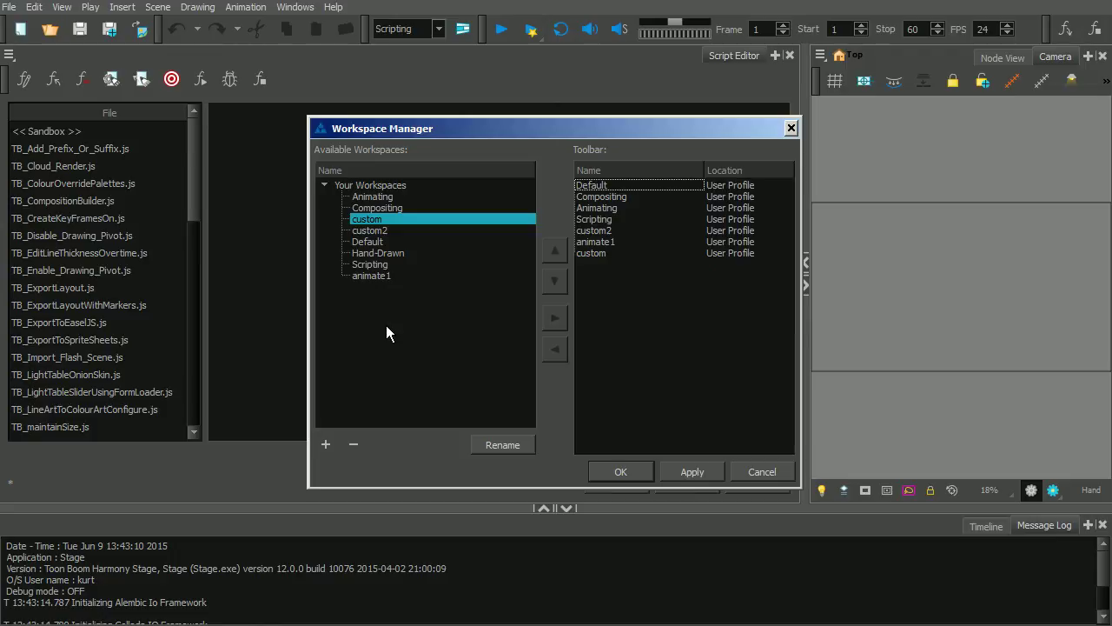
{"action": "left_click", "coordinate": [395, 252]}
{"action": "left_click", "coordinate": [555, 318]}
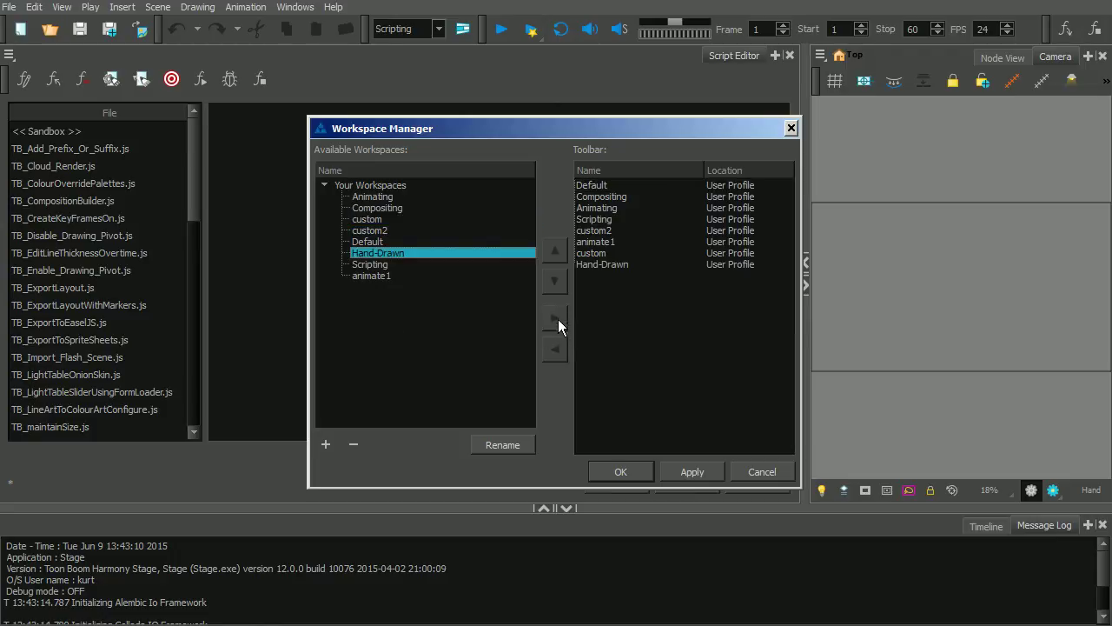
Move Hand-Drawn to the top of the toolbar's workspace list and confirm the Workspace Manager changes
{"action": "left_click", "coordinate": [611, 264]}
{"action": "left_click", "coordinate": [553, 252]}
{"action": "left_click", "coordinate": [553, 252]}
{"action": "left_click", "coordinate": [552, 252]}
{"action": "left_click", "coordinate": [553, 252]}
{"action": "left_click", "coordinate": [553, 252]}
{"action": "left_click", "coordinate": [552, 251]}
{"action": "left_click", "coordinate": [553, 252]}
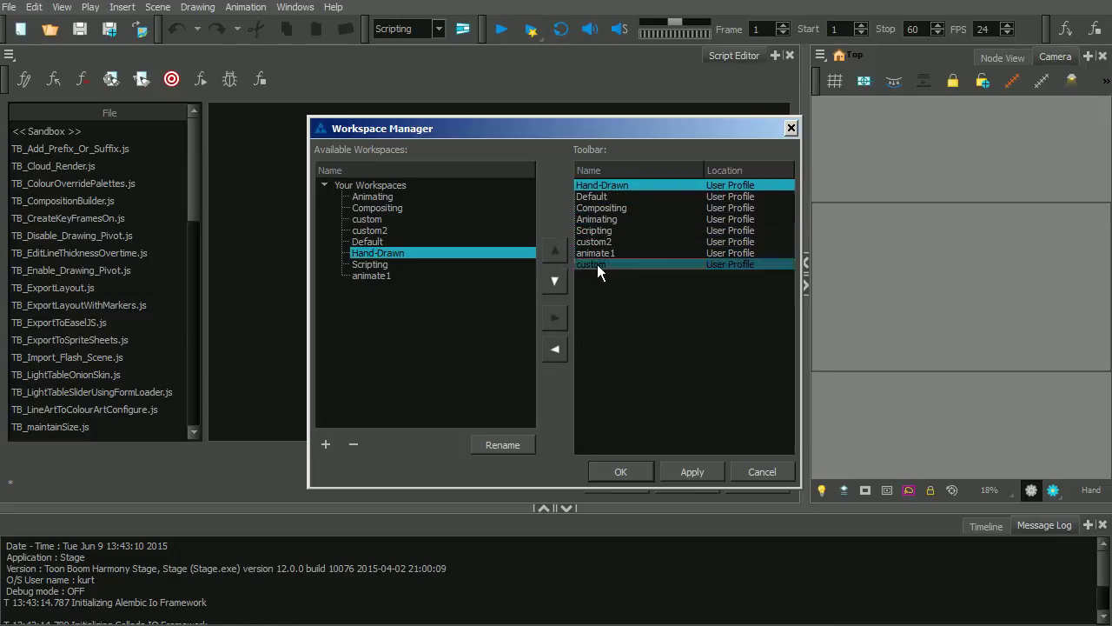
{"action": "left_click", "coordinate": [634, 470]}
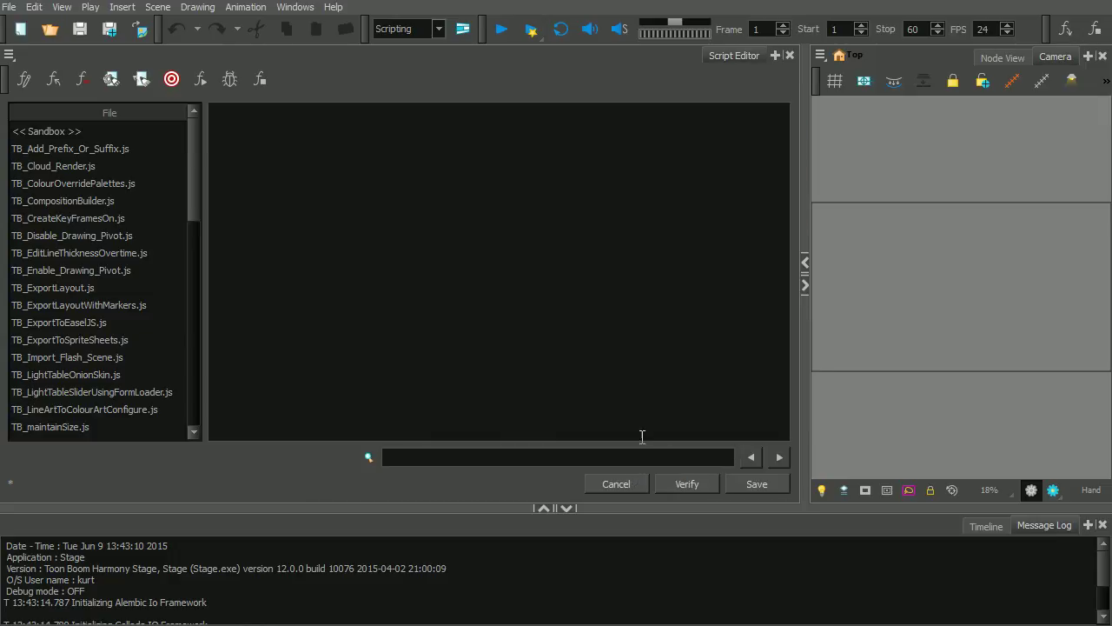
Check the order of the Workspace toolbar's list and switch to the Default workspace
{"action": "left_click", "coordinate": [443, 30]}
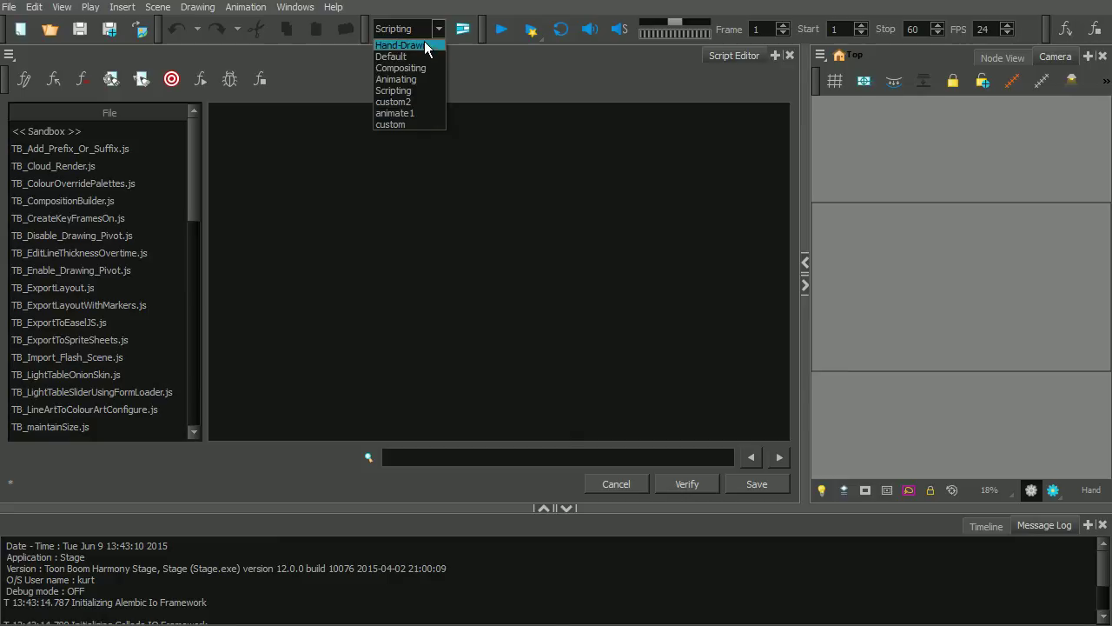
{"action": "left_click", "coordinate": [489, 87]}
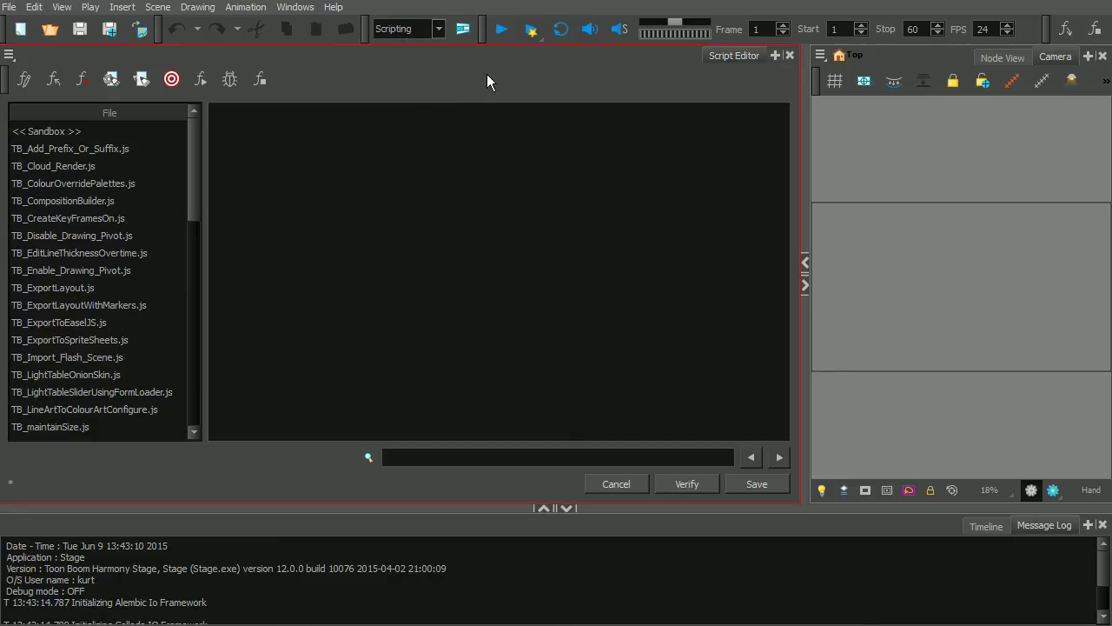
{"action": "left_click", "coordinate": [439, 28]}
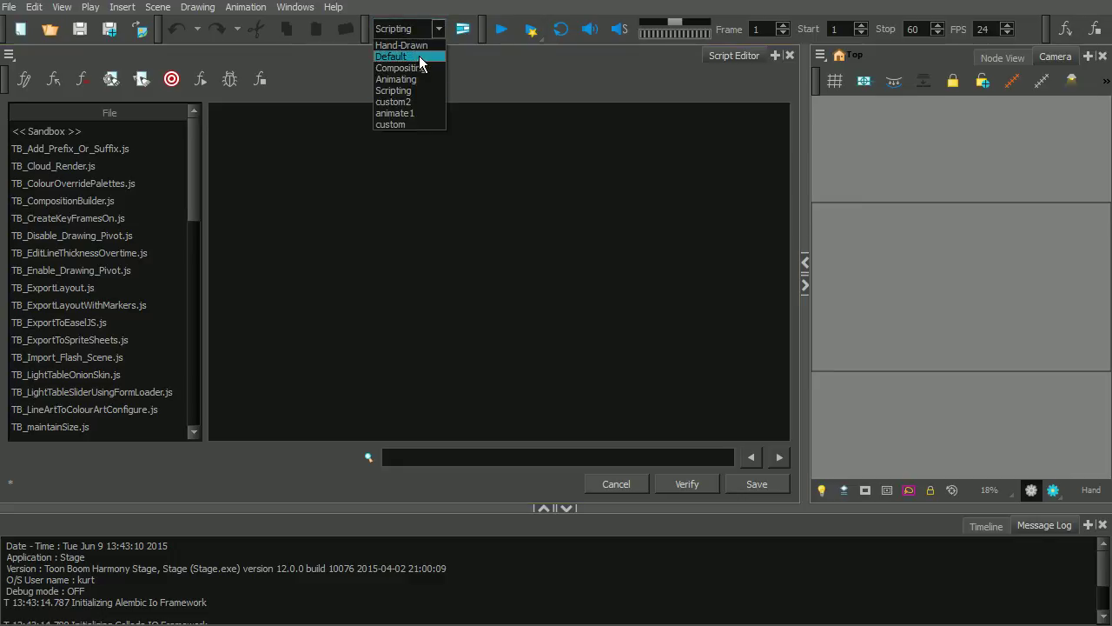
{"action": "left_click", "coordinate": [419, 56]}
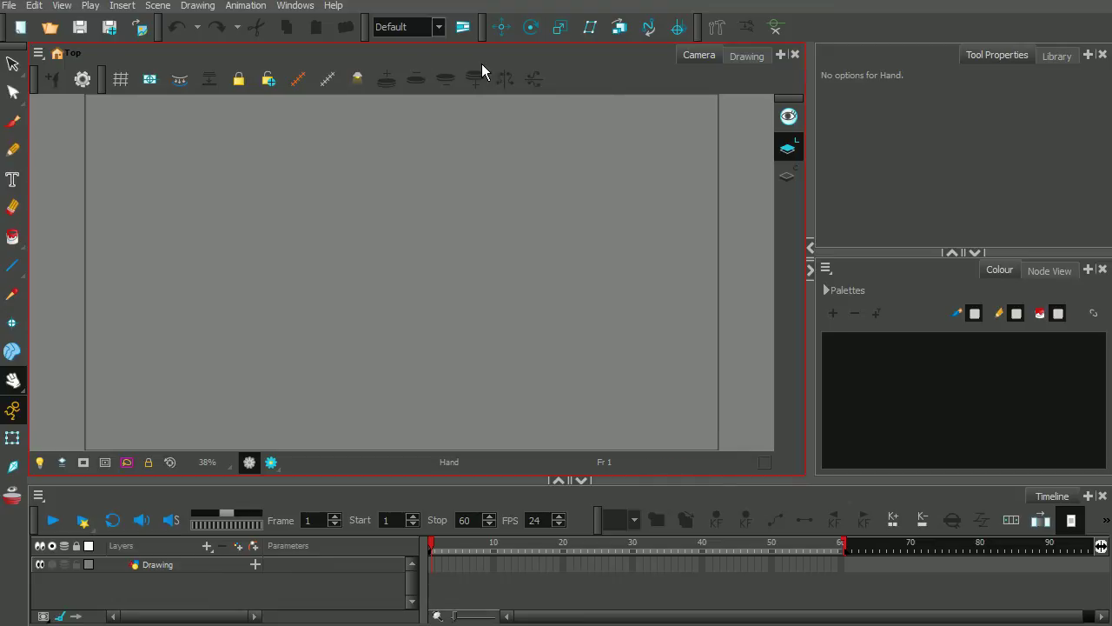